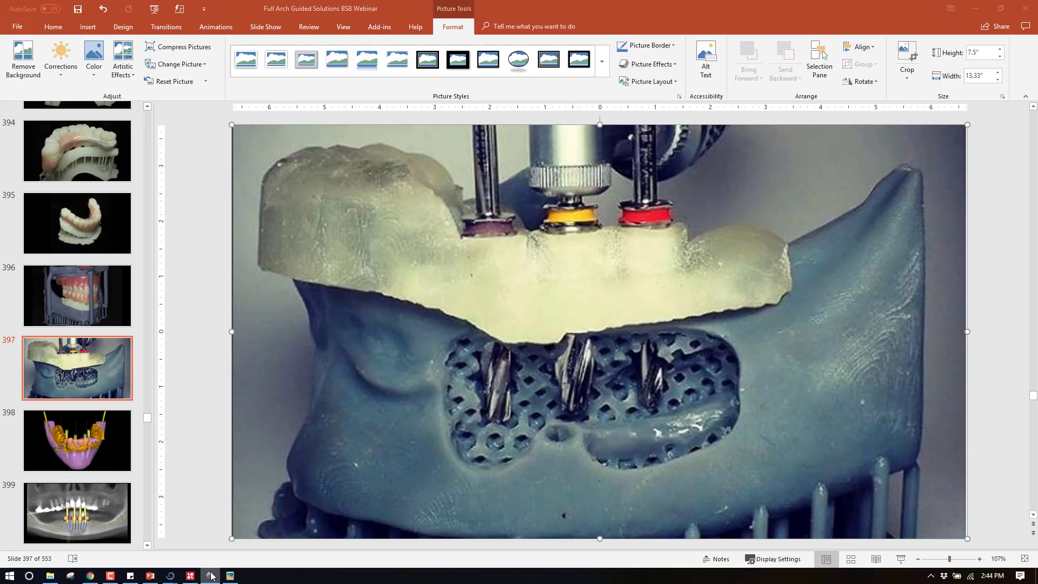
- Maximize the Meshmixer window and orbit the mandible to inspect it from several sides
{"action": "left_click", "coordinate": [660, 8]}
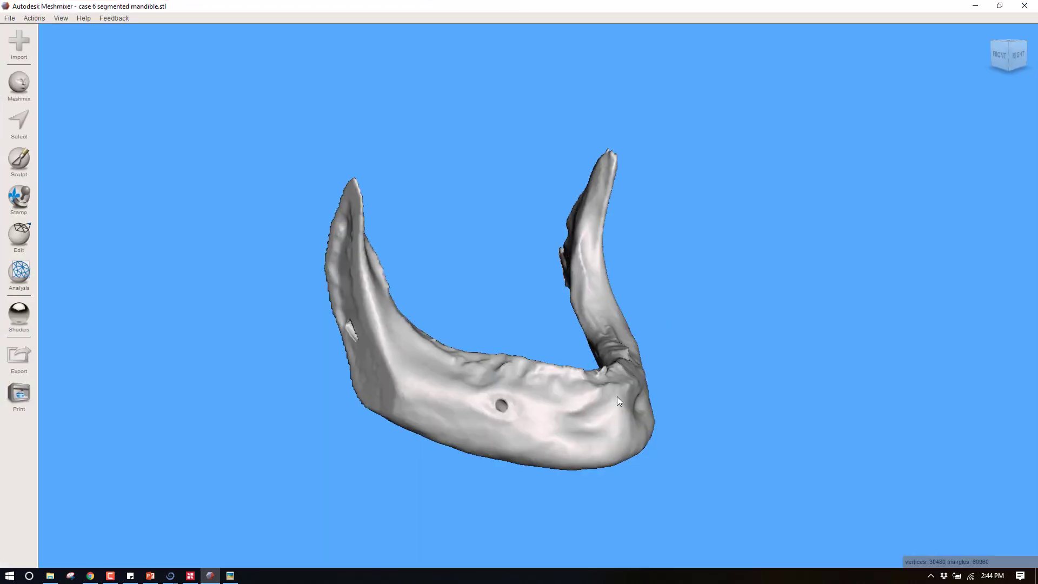
{"action": "right_click_drag", "start_coordinate": [618, 397], "coordinate": [638, 420]}
{"action": "scroll", "coordinate": [618, 406], "scroll_direction": "up", "scroll_amount": 8}
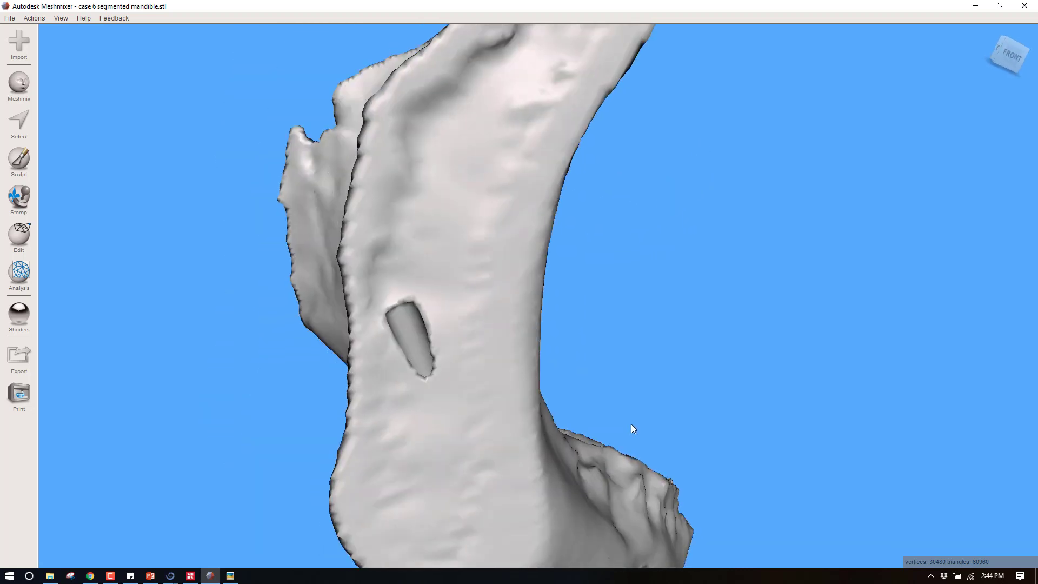
{"action": "scroll", "coordinate": [595, 428], "scroll_direction": "down", "scroll_amount": 3}
{"action": "right_click_drag", "start_coordinate": [562, 427], "coordinate": [485, 392]}
{"action": "scroll", "coordinate": [486, 430], "scroll_direction": "down", "scroll_amount": 3}
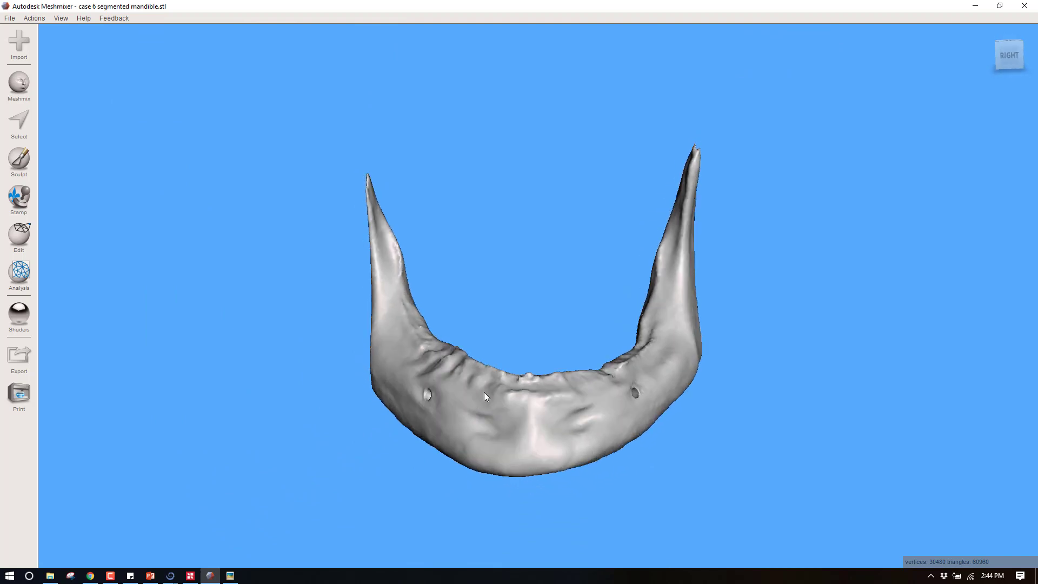
{"action": "left_click", "coordinate": [999, 6]}
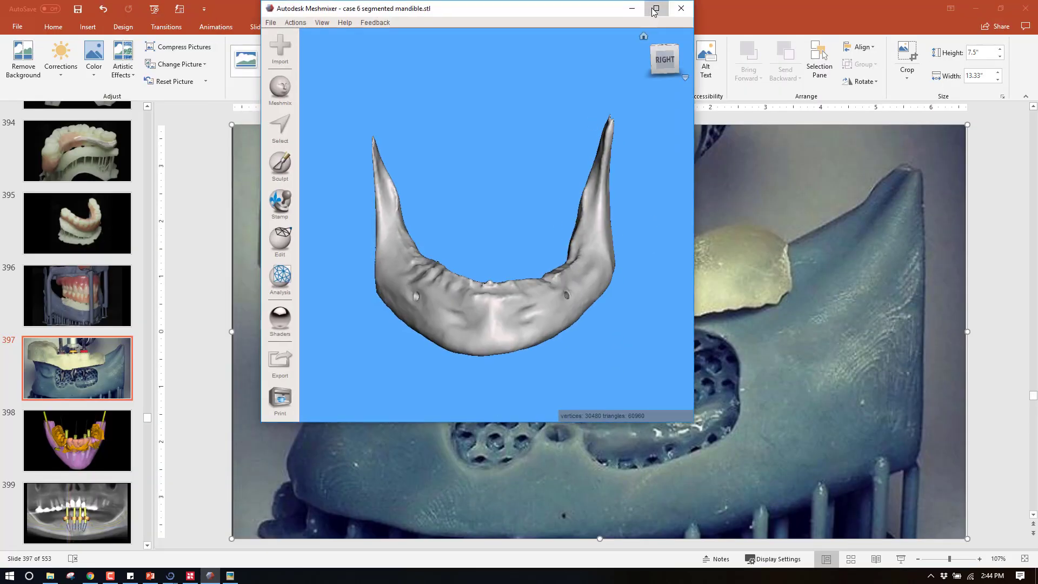
{"action": "left_click", "coordinate": [656, 9]}
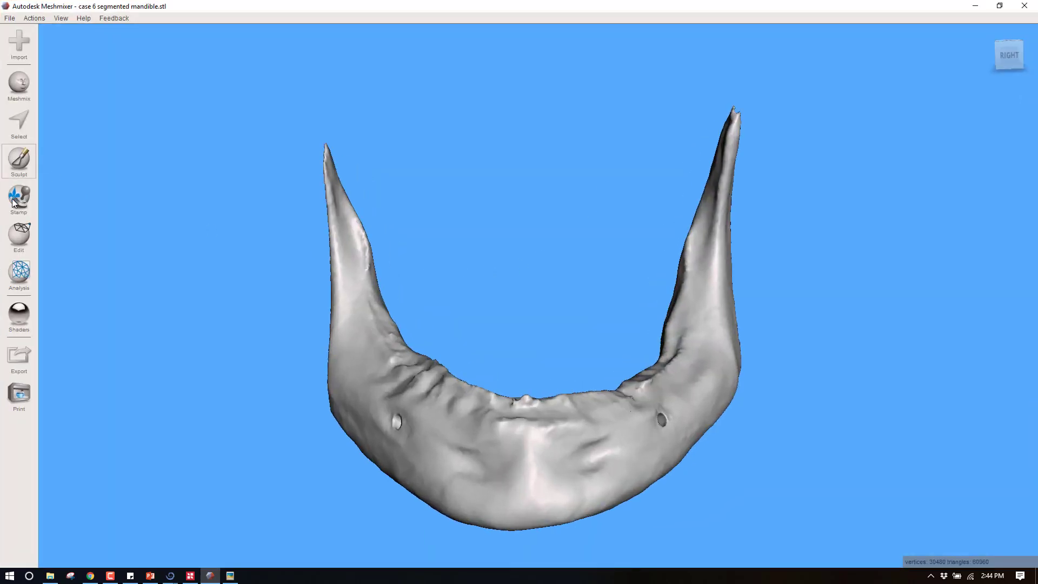
- Duplicate the mandible, hide the copy, and reselect the original segmented mandible
{"action": "left_click", "coordinate": [16, 237]}
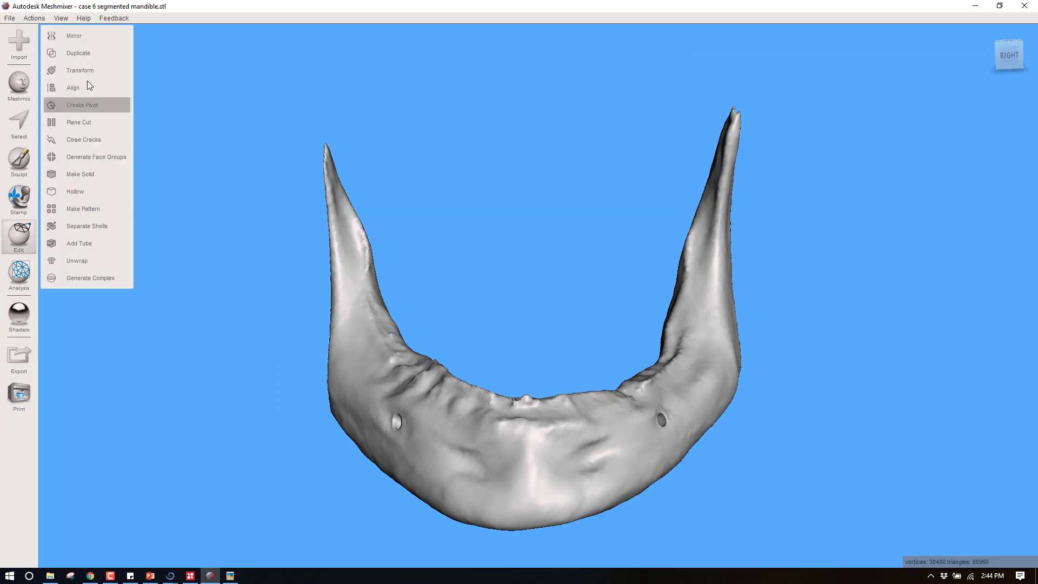
{"action": "left_click", "coordinate": [79, 53]}
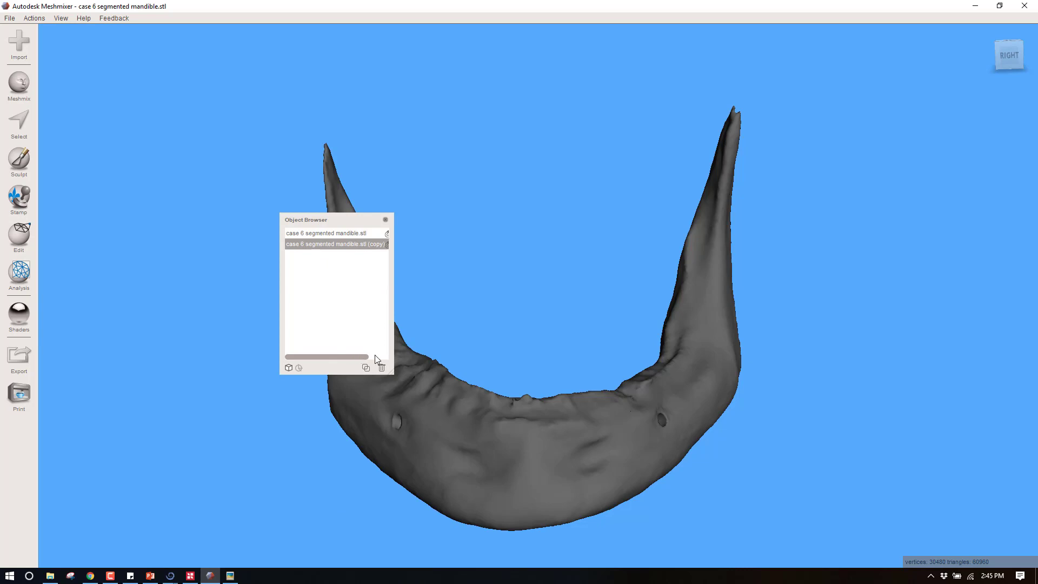
{"action": "left_click_drag", "start_coordinate": [375, 355], "coordinate": [491, 339]}
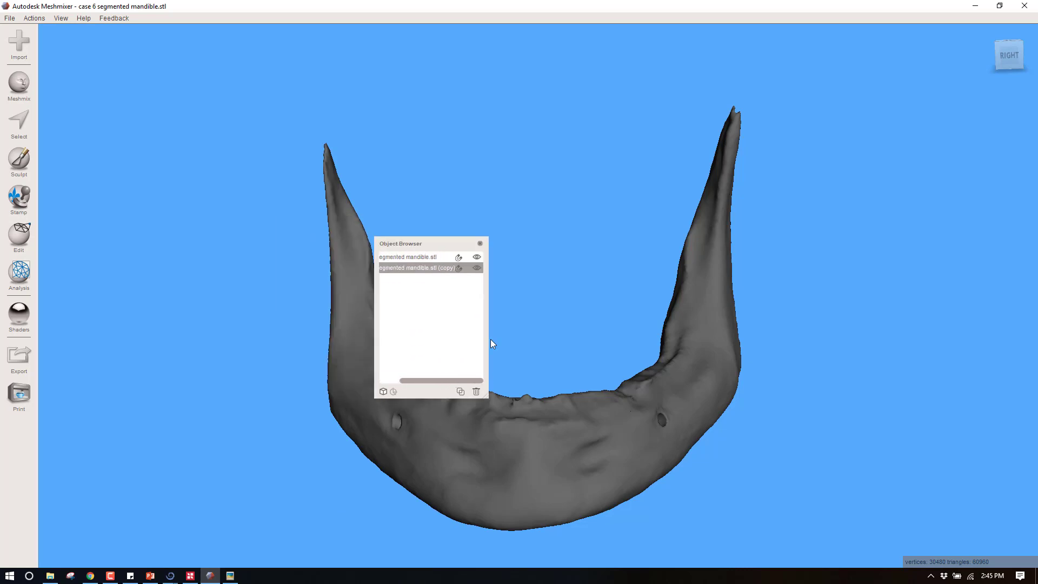
{"action": "left_click", "coordinate": [477, 268]}
{"action": "left_click", "coordinate": [428, 259]}
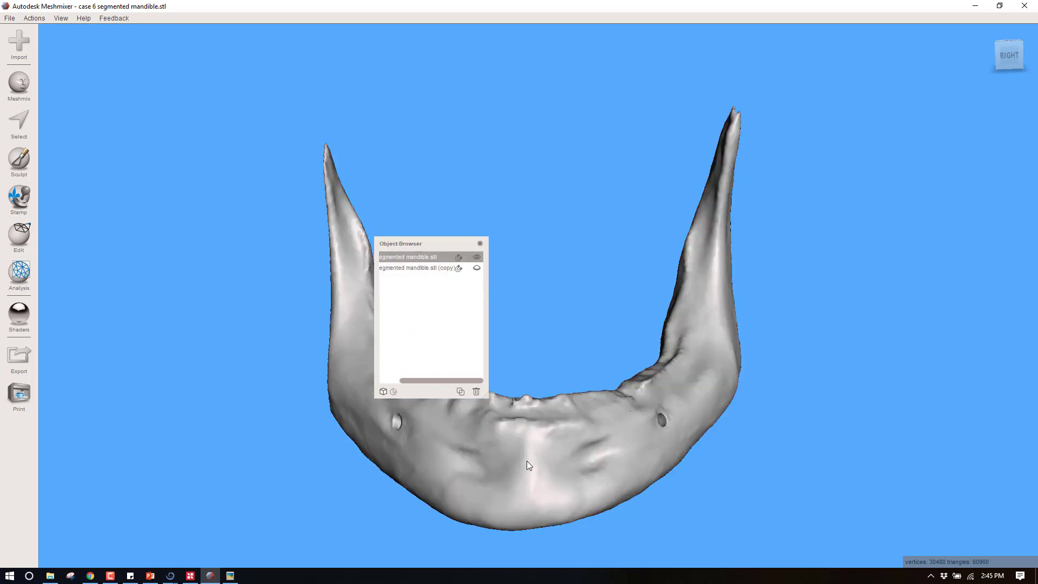
{"action": "left_click_drag", "start_coordinate": [424, 248], "coordinate": [926, 35]}
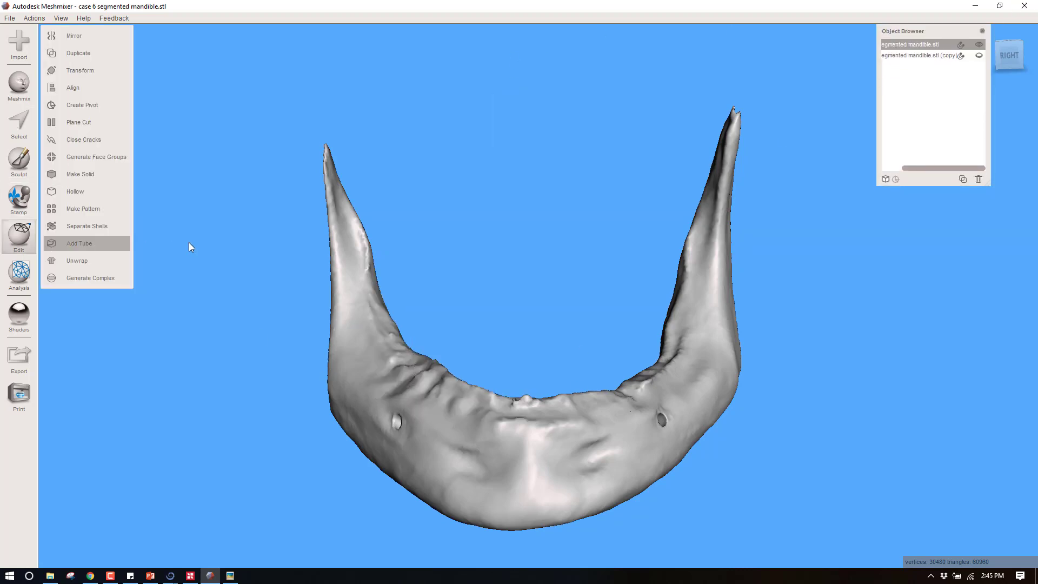
- Start the Hollow operation and orbit to inspect the shell preview
{"action": "left_click", "coordinate": [19, 235]}
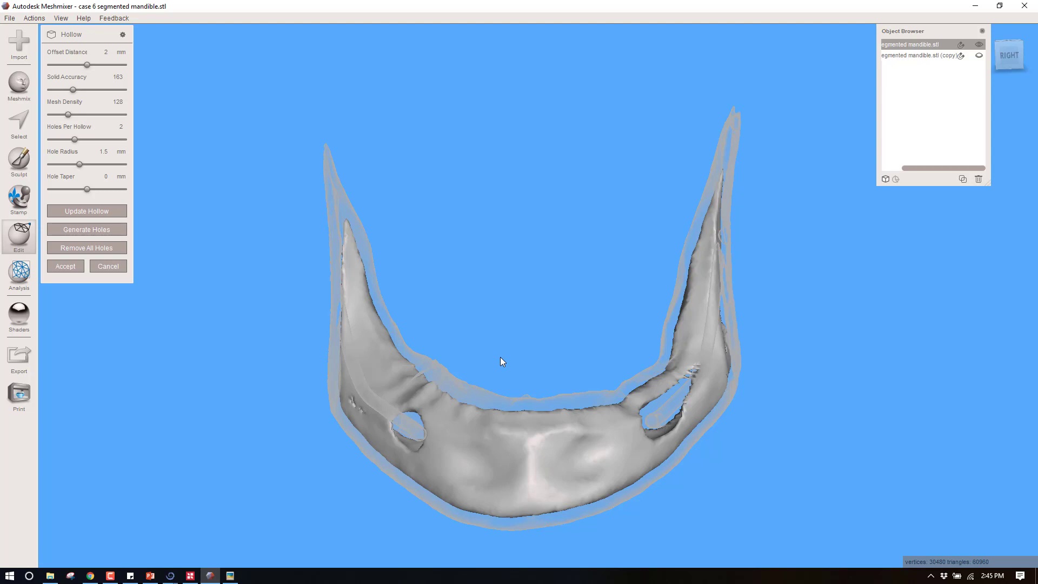
{"action": "left_click", "coordinate": [105, 52]}
{"action": "right_click_drag", "start_coordinate": [433, 144], "coordinate": [494, 118]}
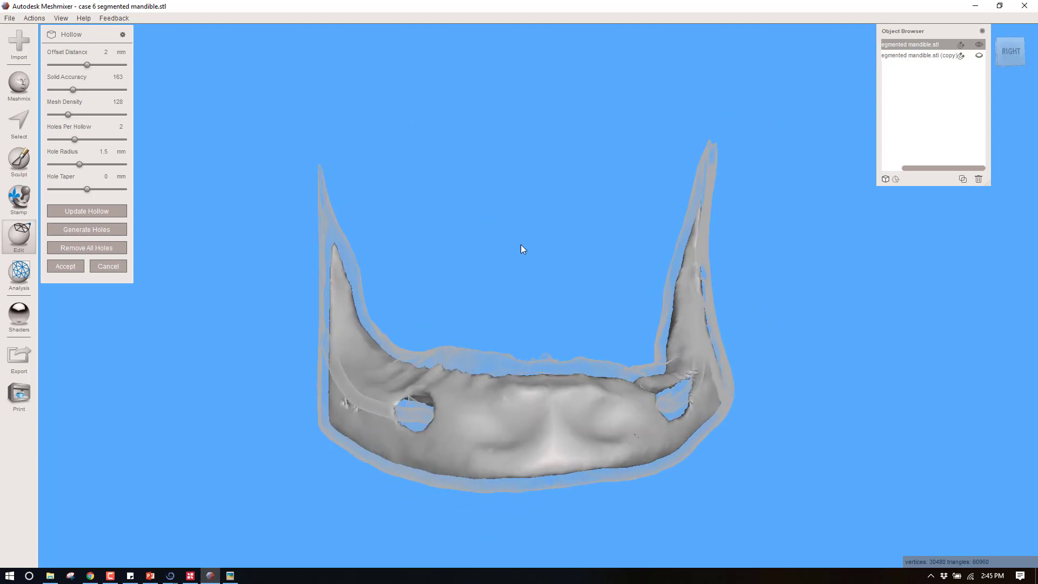
{"action": "scroll", "coordinate": [519, 262], "scroll_direction": "up", "scroll_amount": 5}
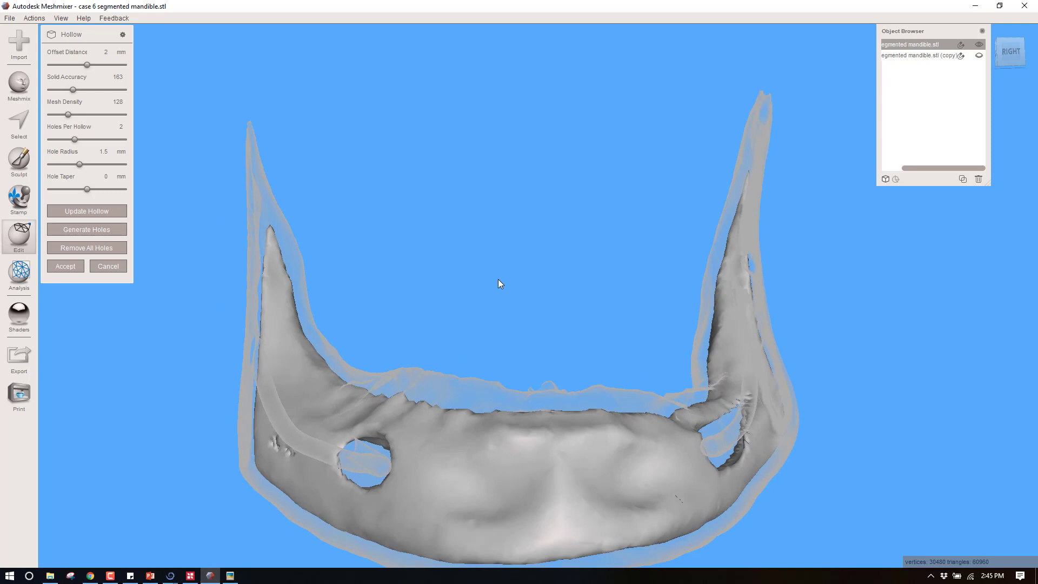
{"action": "right_click_drag", "start_coordinate": [498, 279], "coordinate": [494, 395]}
- Change the hollow offset distance to 1.5 mm and update the shell
{"action": "left_click", "coordinate": [106, 52]}
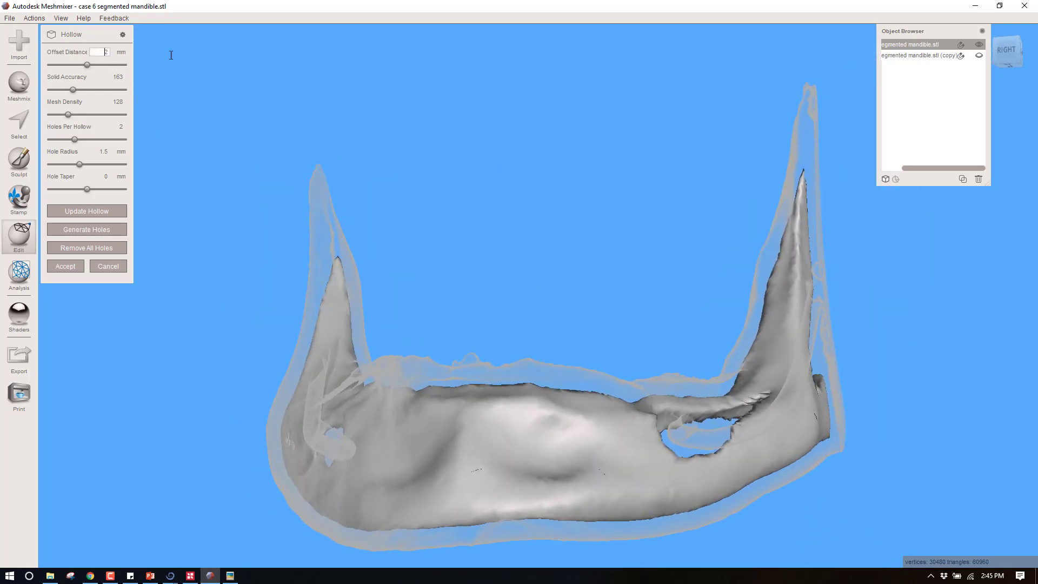
{"action": "type", "text": "1.5"}
{"action": "key", "text": "Return"}
{"action": "left_click", "coordinate": [69, 212]}
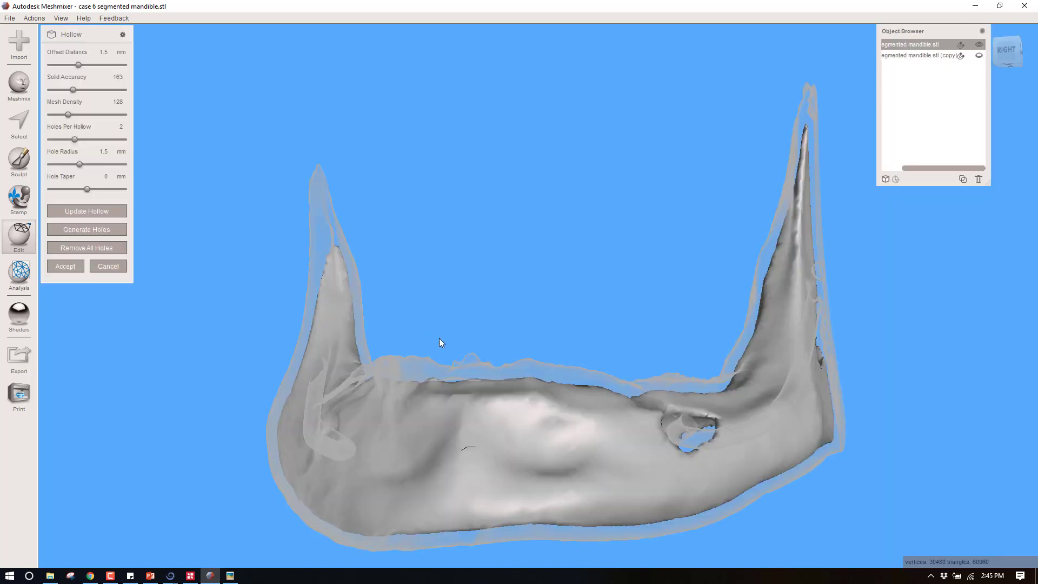
{"action": "mouse_move", "coordinate": [561, 397]}
{"action": "right_mouse_down"}
{"action": "mouse_move", "coordinate": [579, 419]}
{"action": "mouse_move", "coordinate": [557, 394]}
{"action": "right_mouse_up"}
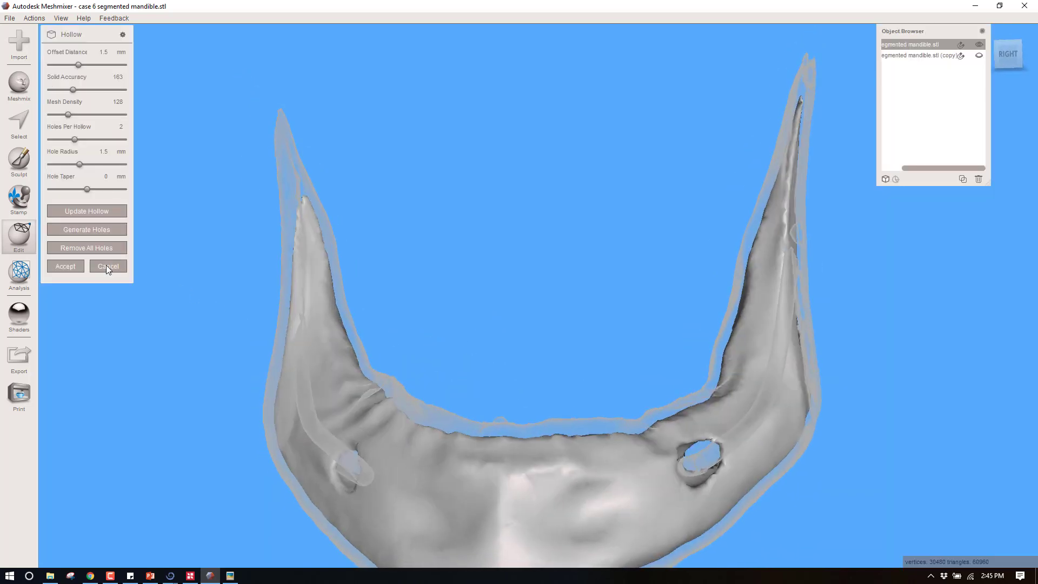
- Accept the hollow and rename the mandible object to '5 hollow'
{"action": "left_click", "coordinate": [78, 264]}
{"action": "double_click", "coordinate": [921, 45]}
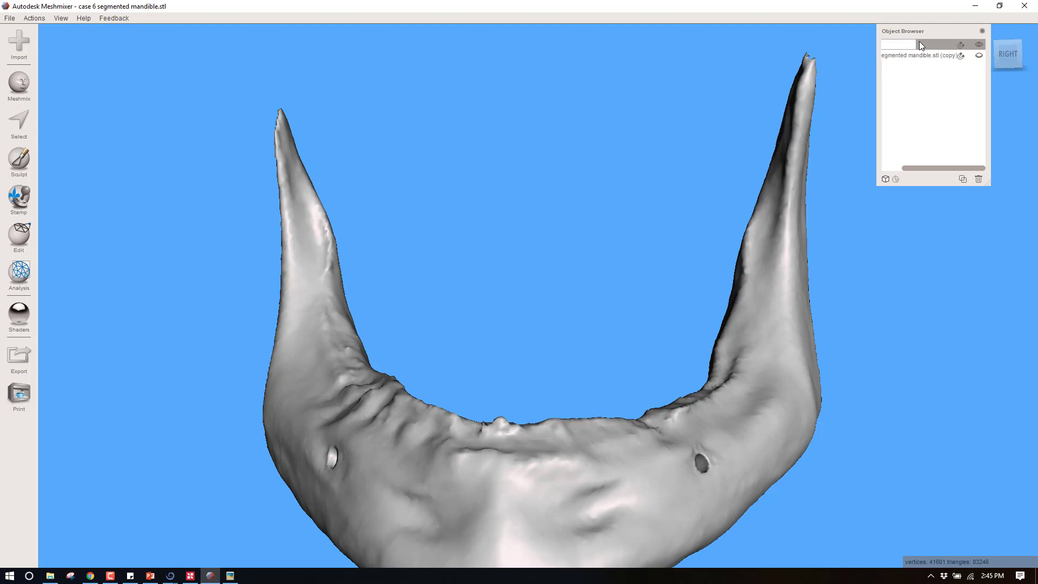
{"action": "type", "text": "5 hollow"}
{"action": "left_click_drag", "start_coordinate": [924, 167], "coordinate": [893, 177]}
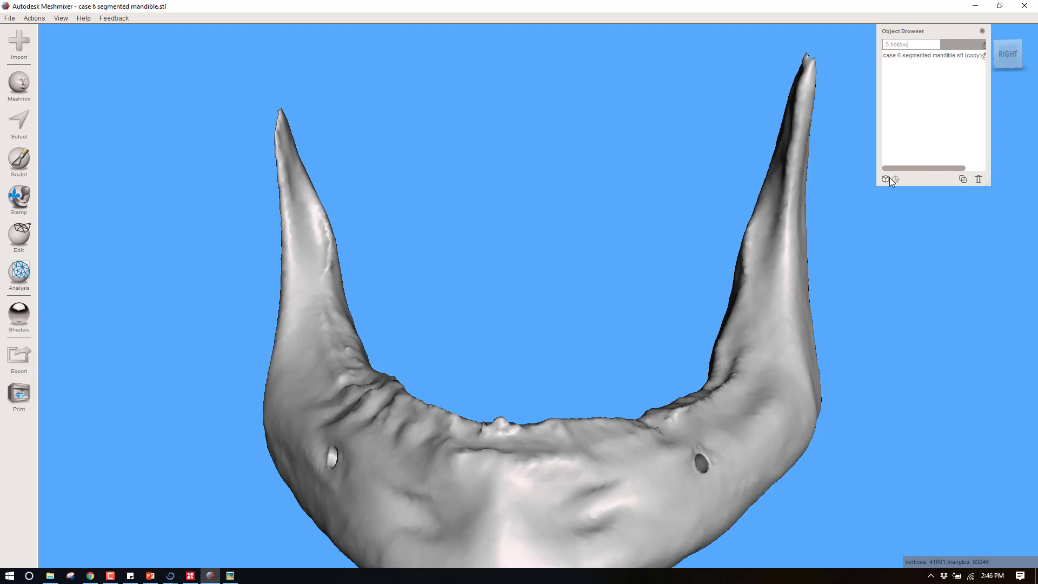
{"action": "key", "text": "Return"}
{"action": "scroll", "coordinate": [598, 275], "scroll_direction": "down", "scroll_amount": 5}
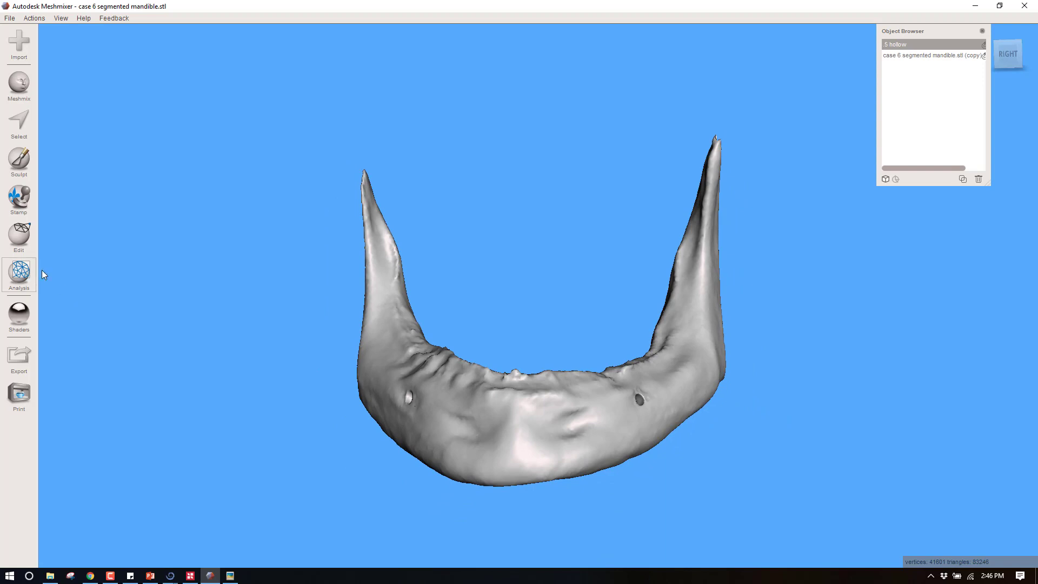
{"action": "left_click_drag", "start_coordinate": [964, 168], "coordinate": [984, 169]}
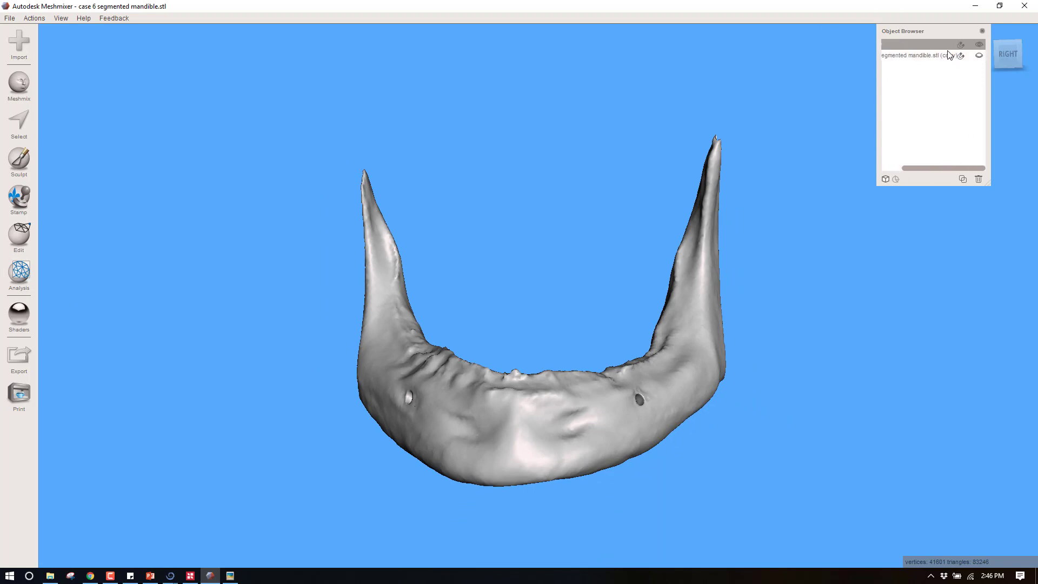
- Duplicate the hollowed mandible, hide the copy, and reselect the hollow mandible
{"action": "left_click", "coordinate": [13, 234]}
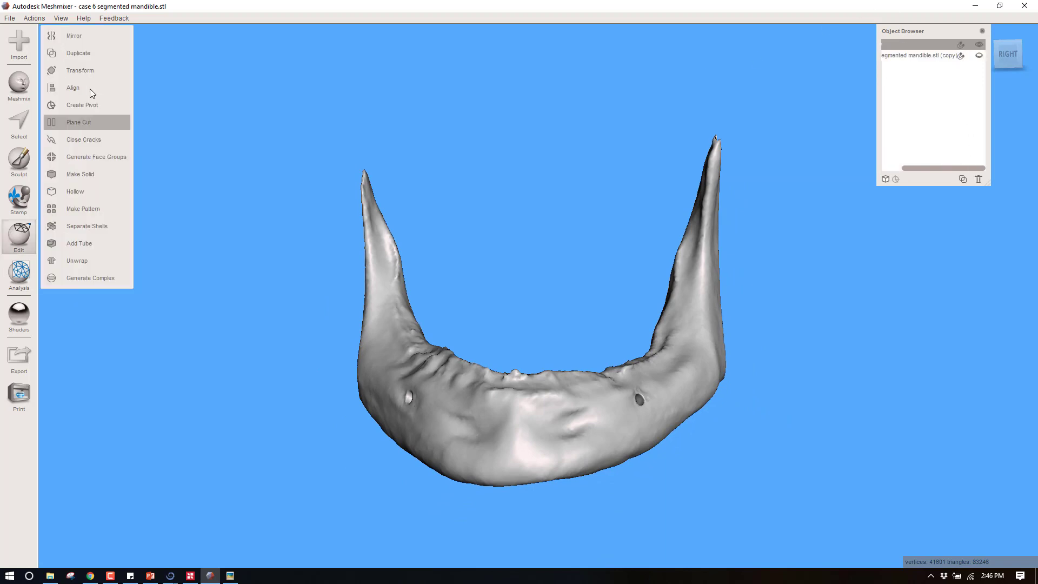
{"action": "left_click", "coordinate": [94, 54]}
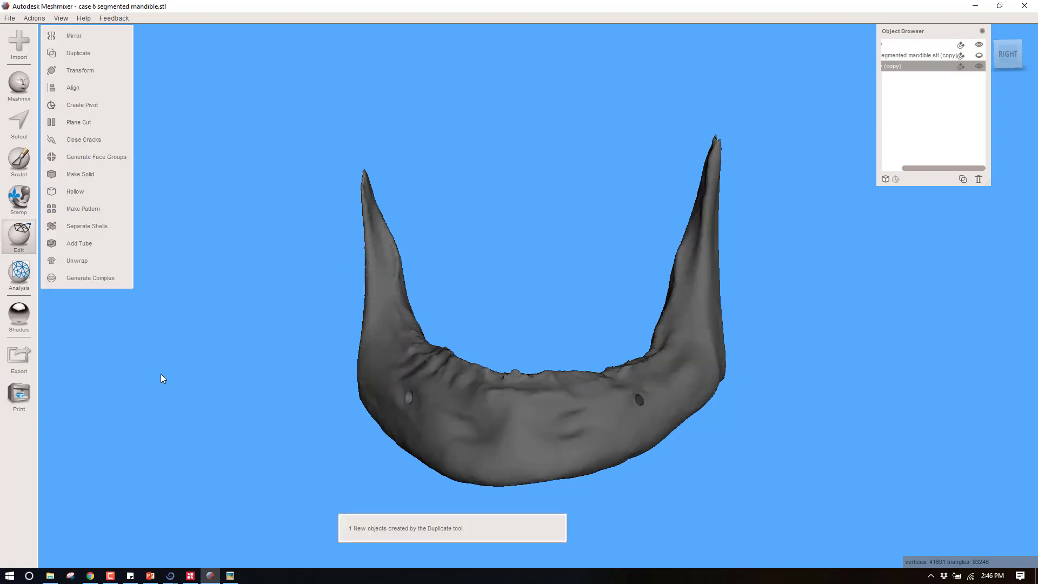
{"action": "left_click", "coordinate": [980, 66]}
{"action": "left_click", "coordinate": [624, 401]}
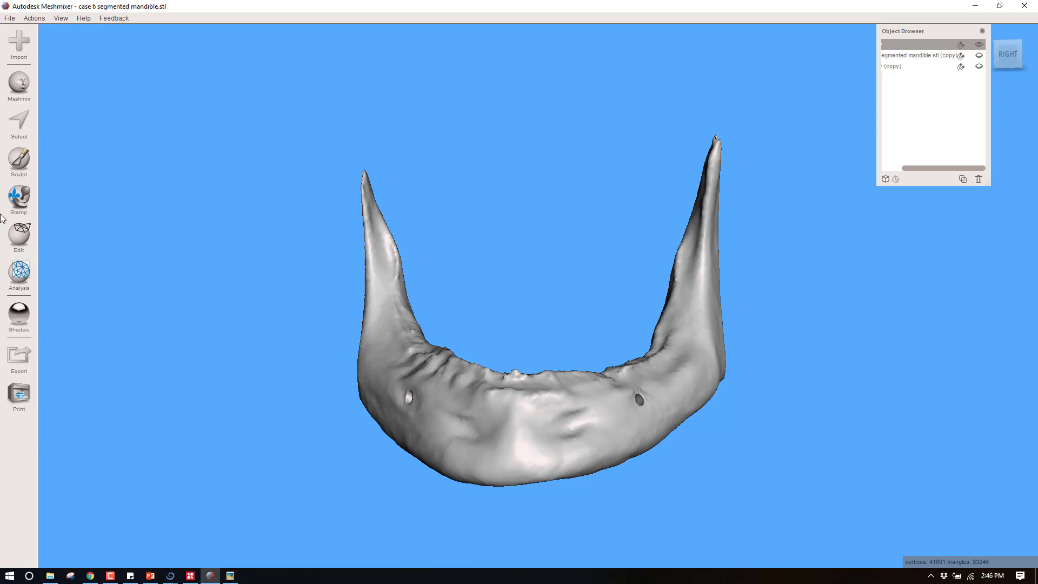
- With the Select tool, select then deselect the mandible, and orbit around the pink shell
{"action": "left_click", "coordinate": [19, 122]}
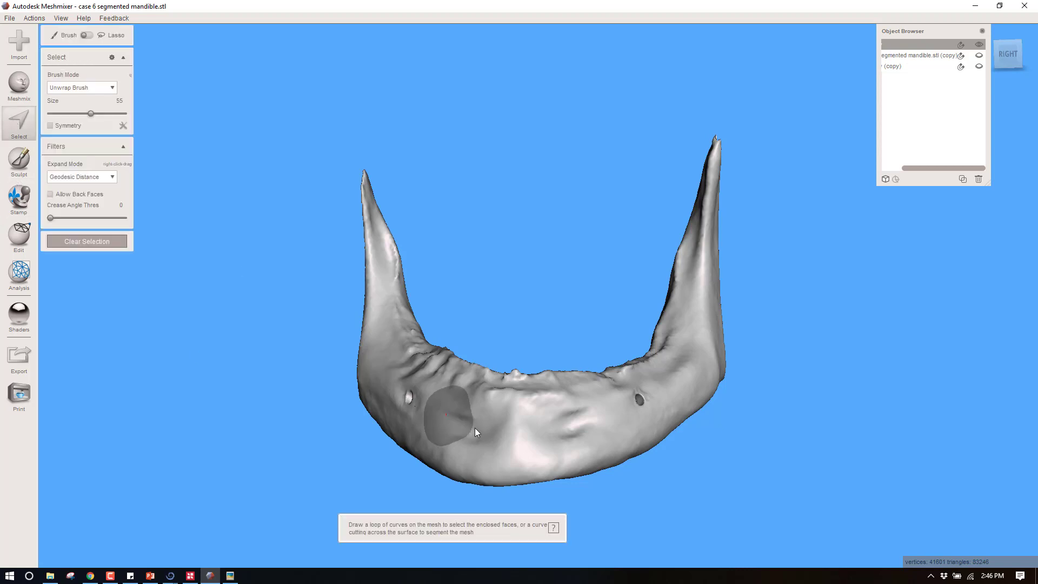
{"action": "double_click", "coordinate": [528, 436]}
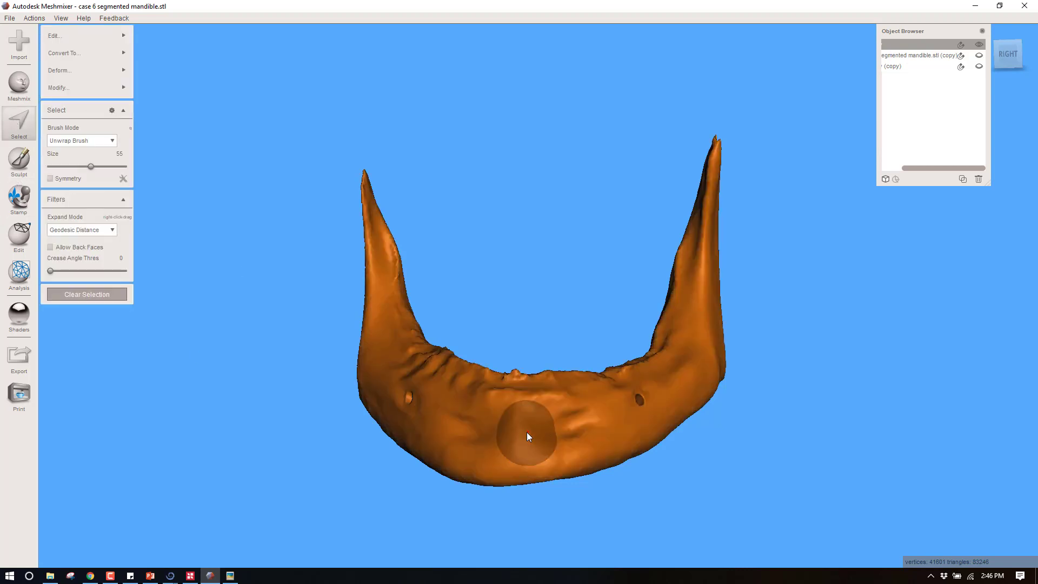
{"action": "key", "text": "Escape"}
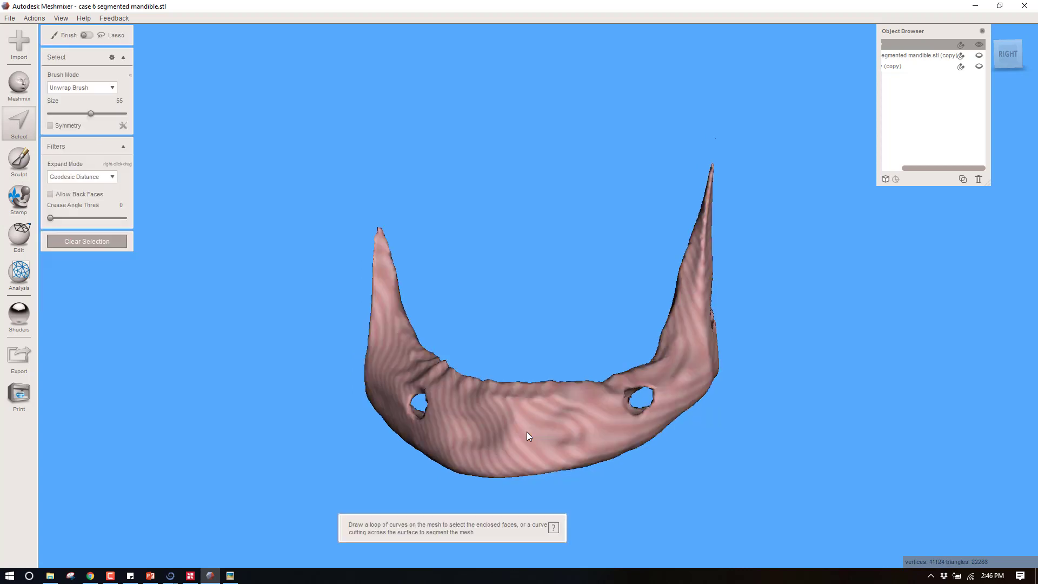
{"action": "mouse_move", "coordinate": [579, 264]}
{"action": "right_mouse_down"}
{"action": "mouse_move", "coordinate": [543, 321]}
{"action": "mouse_move", "coordinate": [501, 342]}
{"action": "mouse_move", "coordinate": [472, 278]}
{"action": "mouse_move", "coordinate": [254, 287]}
{"action": "mouse_move", "coordinate": [271, 270]}
{"action": "mouse_move", "coordinate": [394, 301]}
{"action": "mouse_move", "coordinate": [589, 289]}
{"action": "mouse_move", "coordinate": [633, 261]}
{"action": "right_mouse_up"}
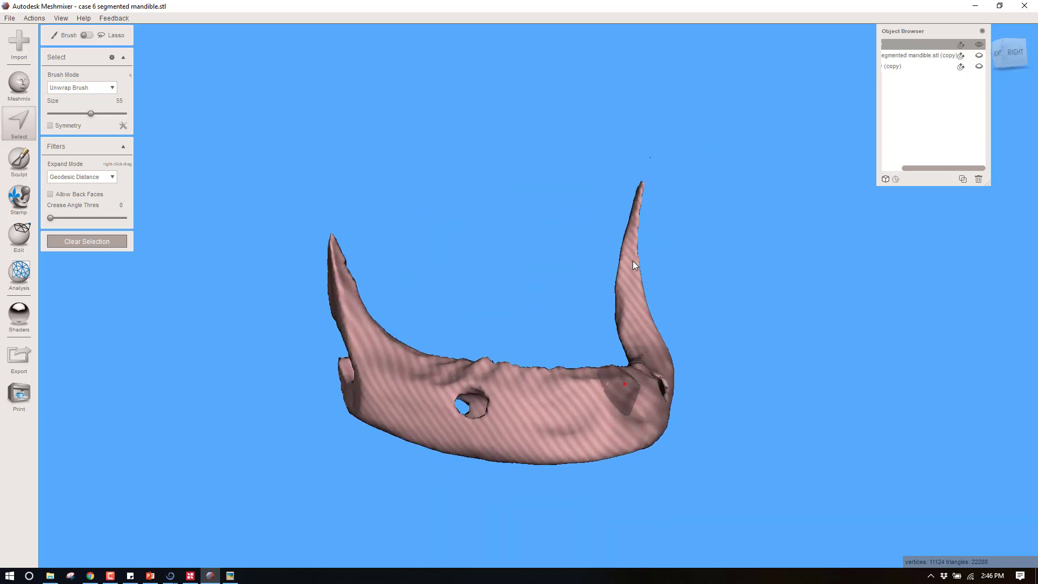
{"action": "right_click_drag", "start_coordinate": [811, 479], "coordinate": [755, 482]}
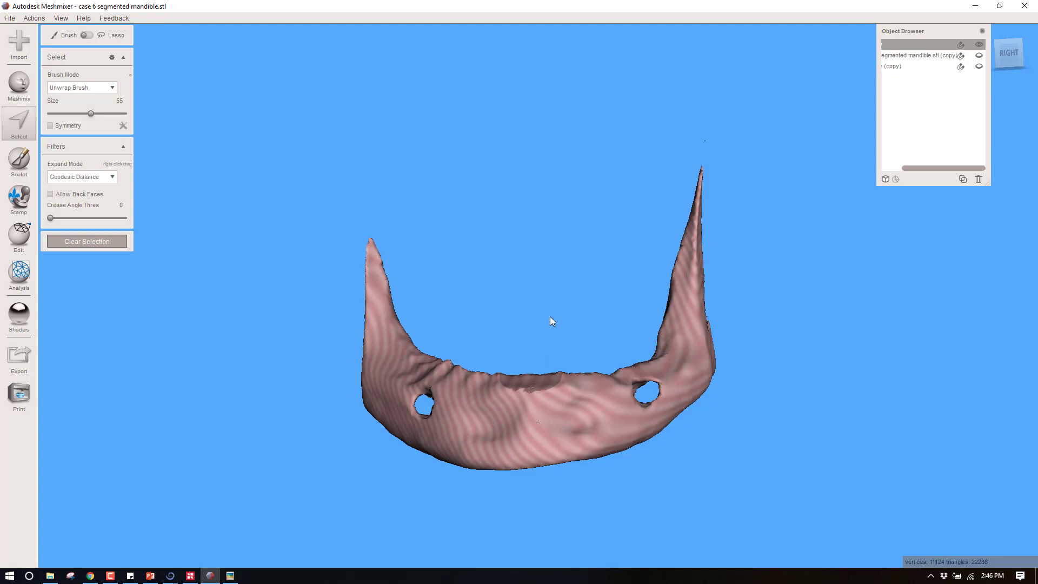
- Select the entire mandible shell and flip its normals outward
{"action": "left_click_drag", "start_coordinate": [550, 316], "coordinate": [417, 491]}
{"action": "mouse_move", "coordinate": [115, 89]}
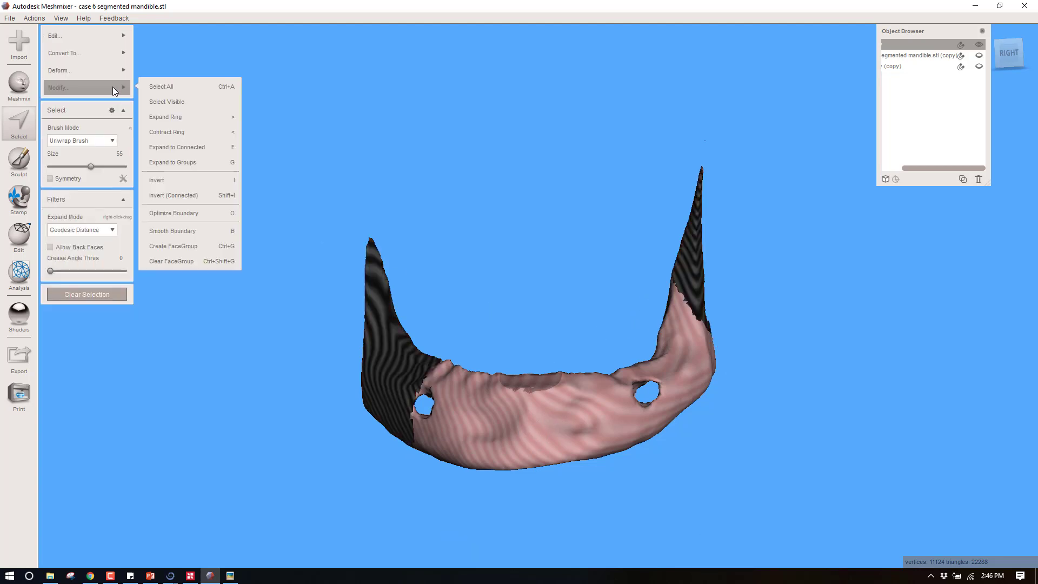
{"action": "left_click", "coordinate": [190, 88]}
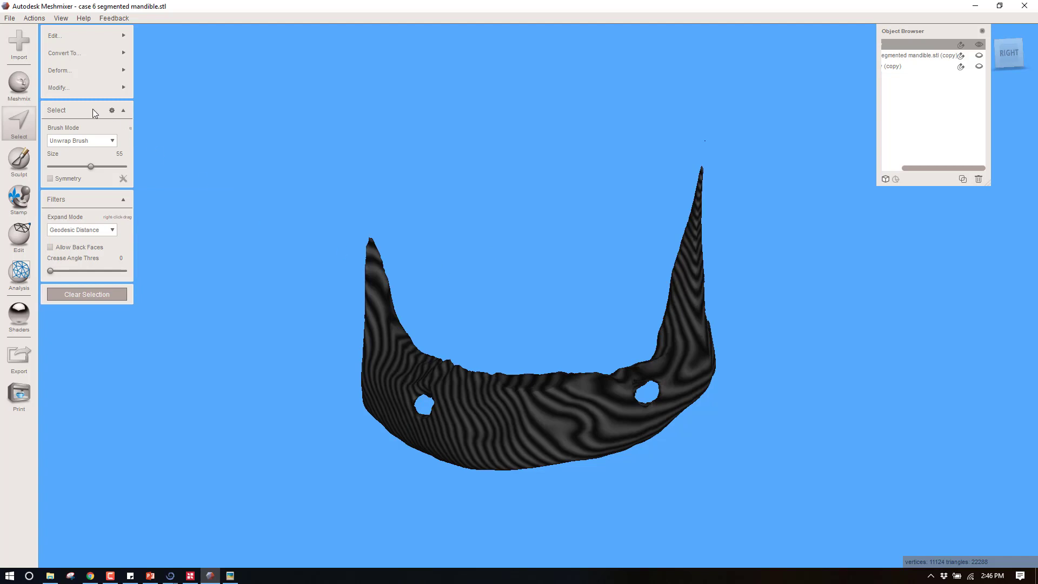
{"action": "mouse_move", "coordinate": [83, 34]}
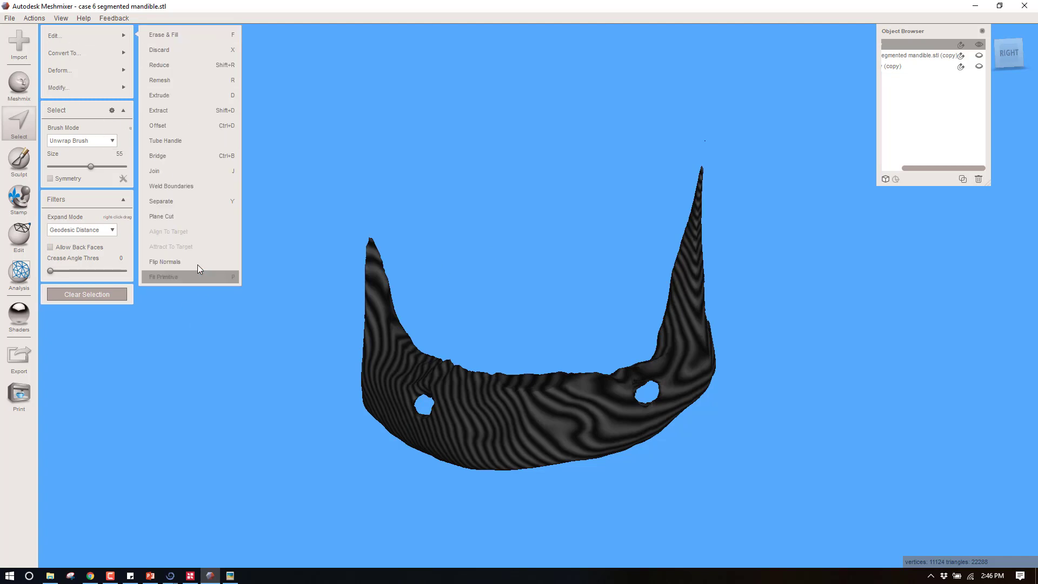
{"action": "left_click", "coordinate": [215, 269]}
- Compare the flipped tan shell against the grey original by toggling its visibility
{"action": "right_click_drag", "start_coordinate": [526, 270], "coordinate": [545, 370]}
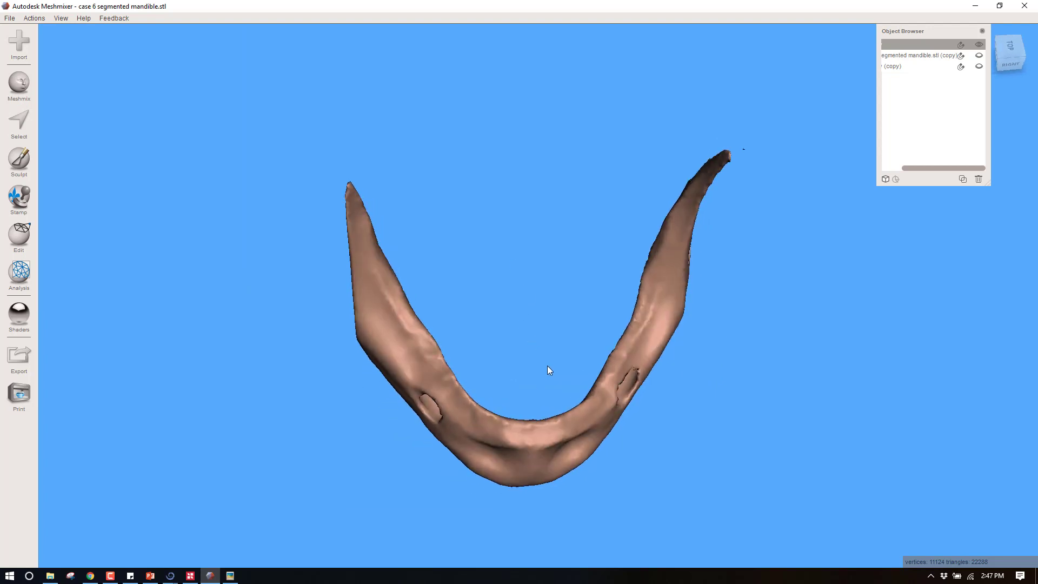
{"action": "right_click_drag", "start_coordinate": [607, 437], "coordinate": [617, 396]}
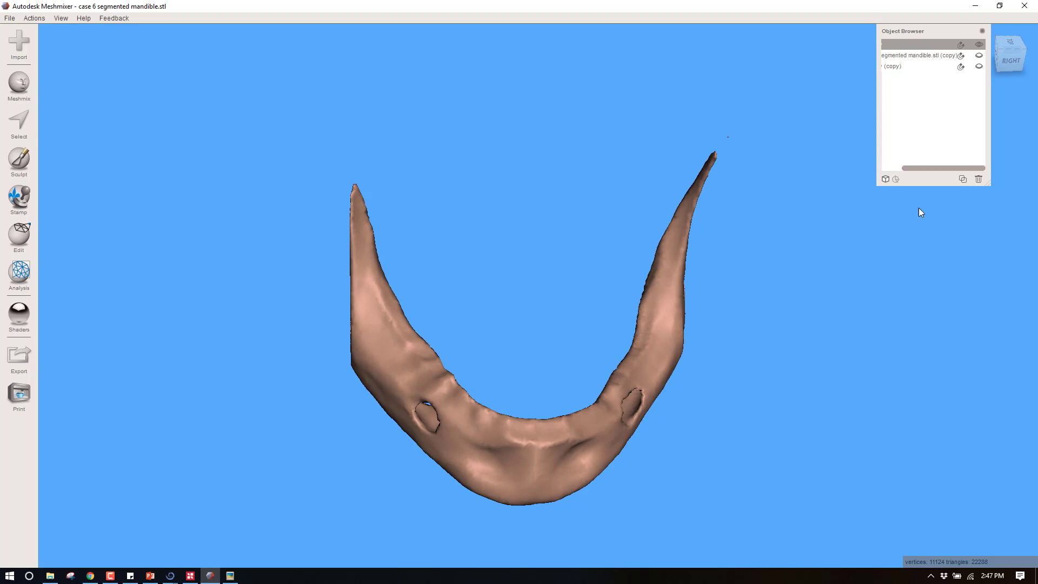
{"action": "left_click", "coordinate": [981, 55]}
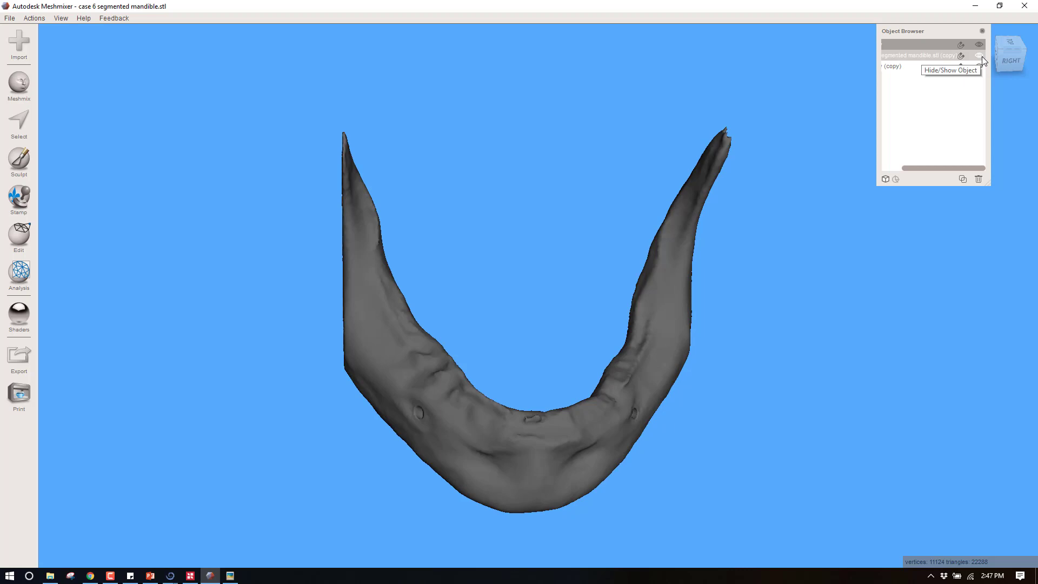
{"action": "left_click", "coordinate": [981, 55]}
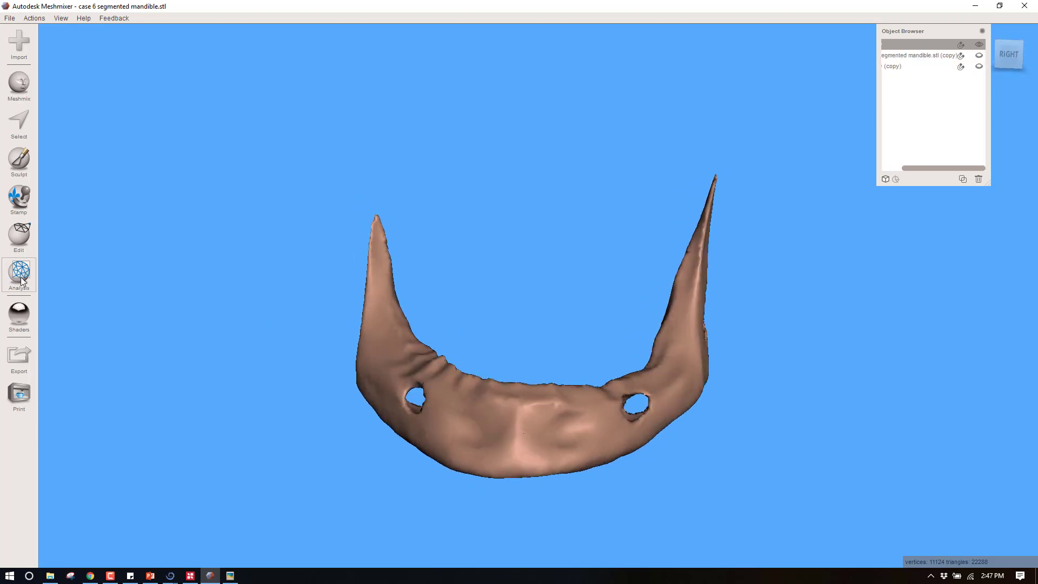
- Start Make Pattern on the mandible with the Lattice pattern type
{"action": "left_click", "coordinate": [22, 231]}
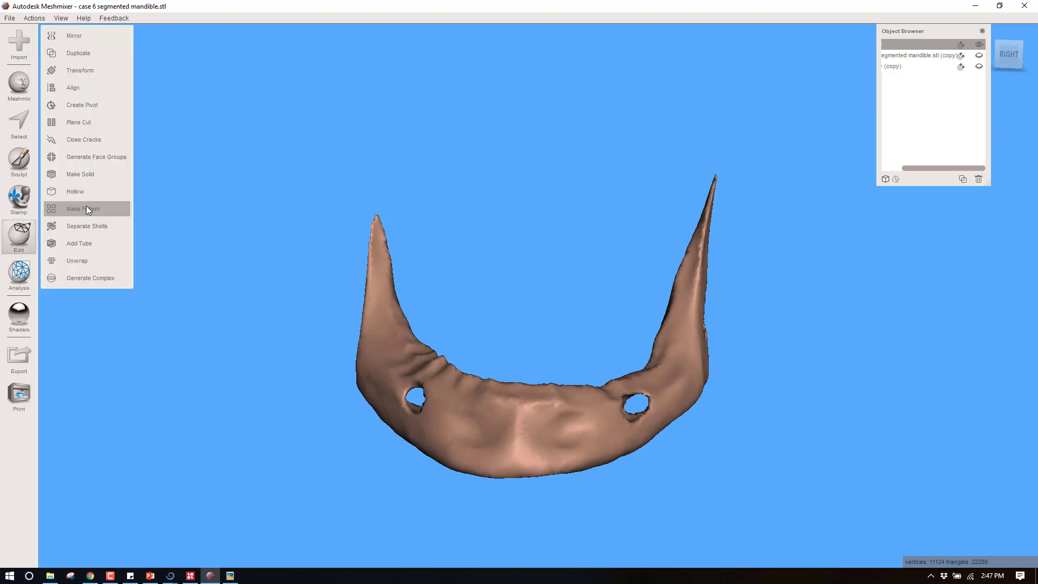
{"action": "left_click", "coordinate": [87, 206]}
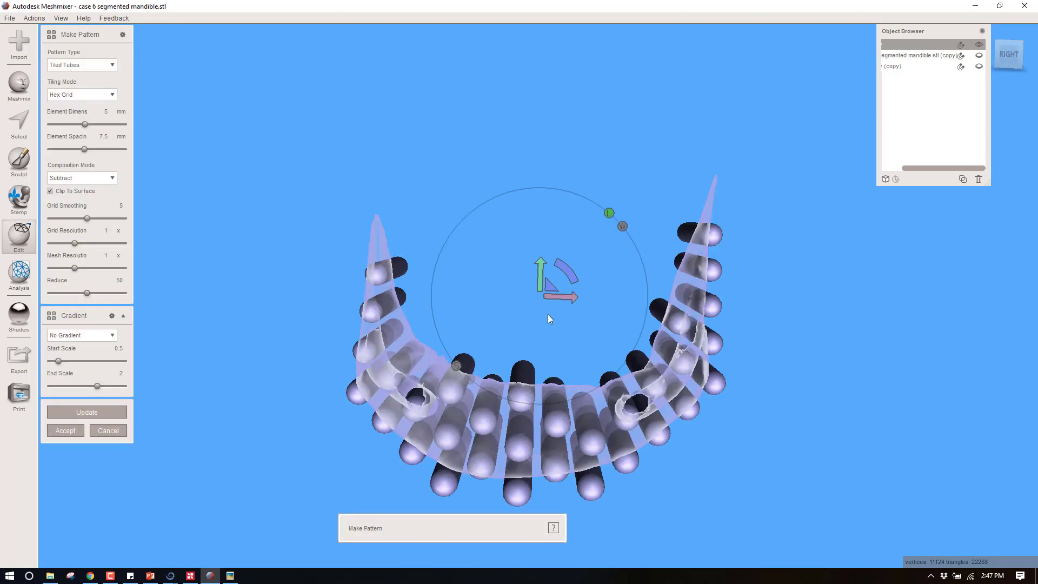
{"action": "left_click", "coordinate": [110, 66]}
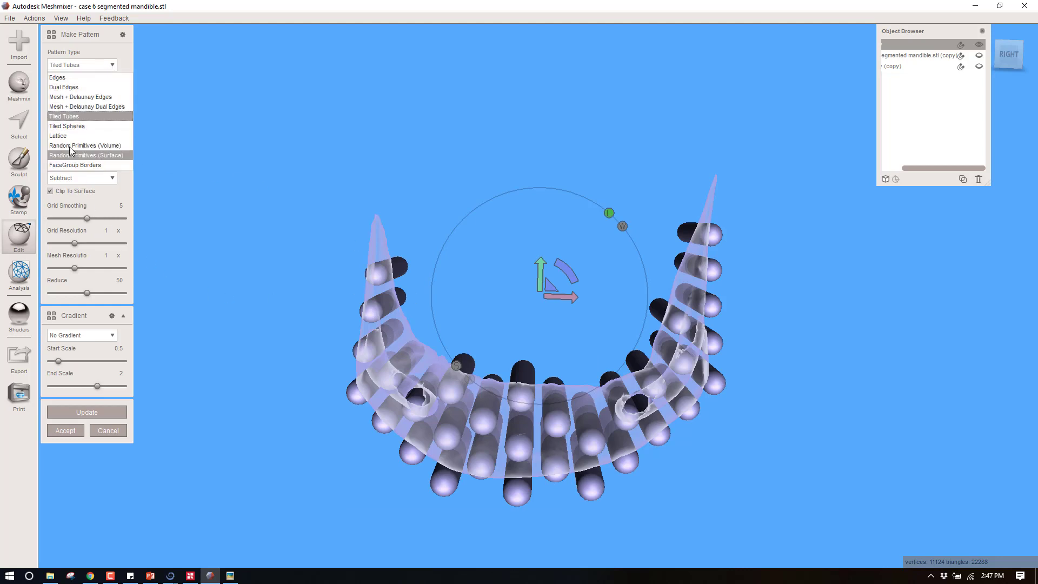
{"action": "left_click", "coordinate": [59, 136]}
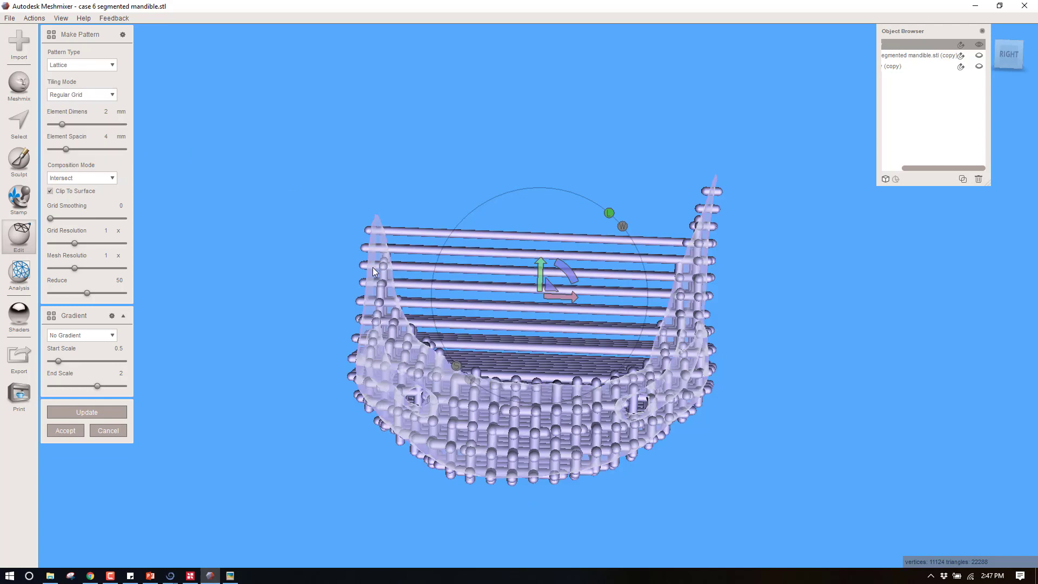
- Rotate the lattice pattern about 27 degrees and inspect the lower arch from above
{"action": "left_click_drag", "start_coordinate": [568, 275], "coordinate": [578, 295]}
{"action": "right_click_drag", "start_coordinate": [784, 432], "coordinate": [515, 281]}
{"action": "left_click_drag", "start_coordinate": [491, 283], "coordinate": [475, 292]}
{"action": "right_click_drag", "start_coordinate": [390, 367], "coordinate": [589, 373]}
{"action": "scroll", "coordinate": [595, 366], "scroll_direction": "up", "scroll_amount": 5}
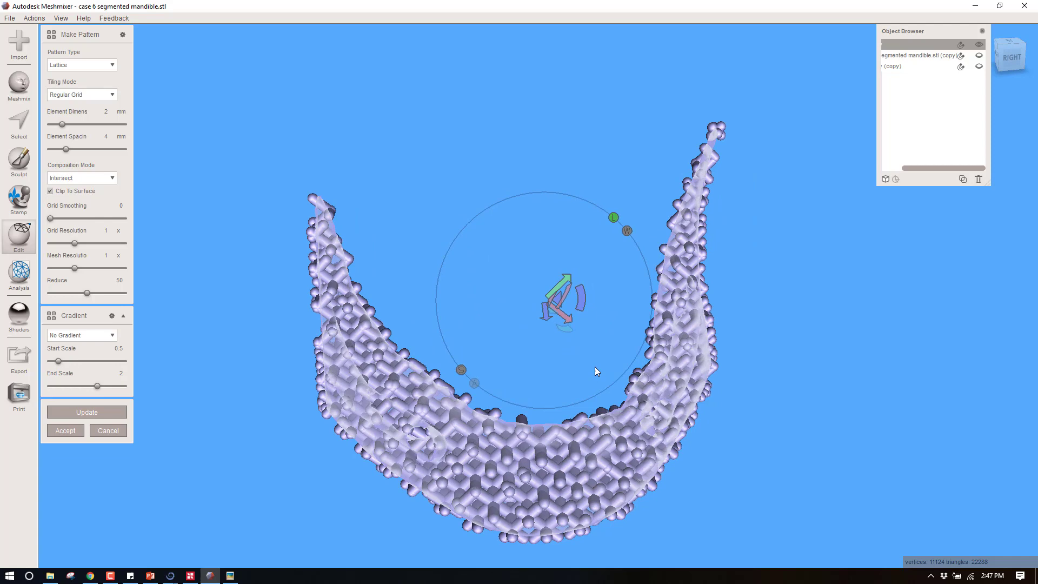
{"action": "middle_click_drag", "start_coordinate": [595, 366], "coordinate": [557, 322]}
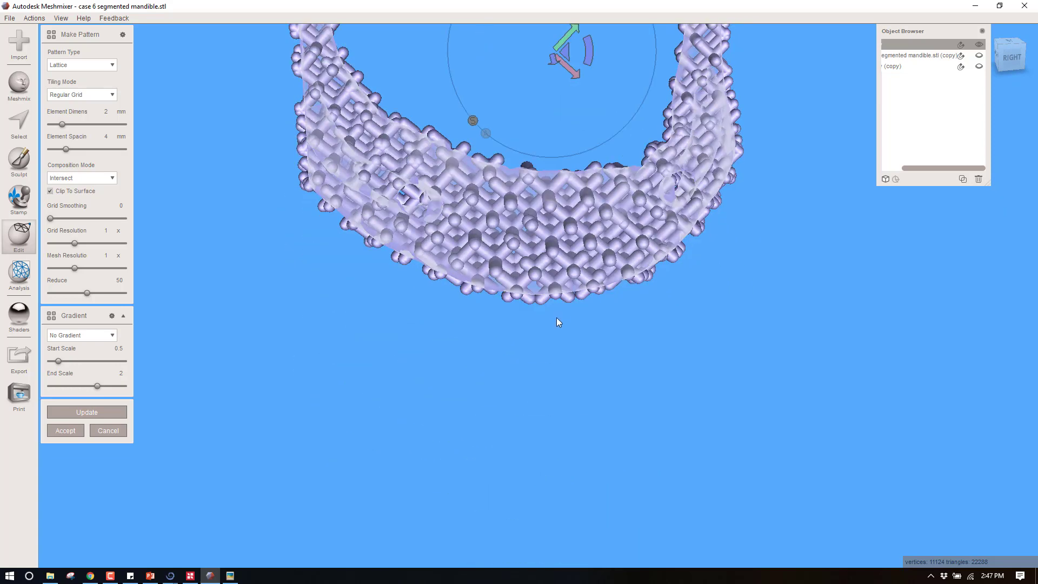
{"action": "right_click_drag", "start_coordinate": [558, 323], "coordinate": [549, 409]}
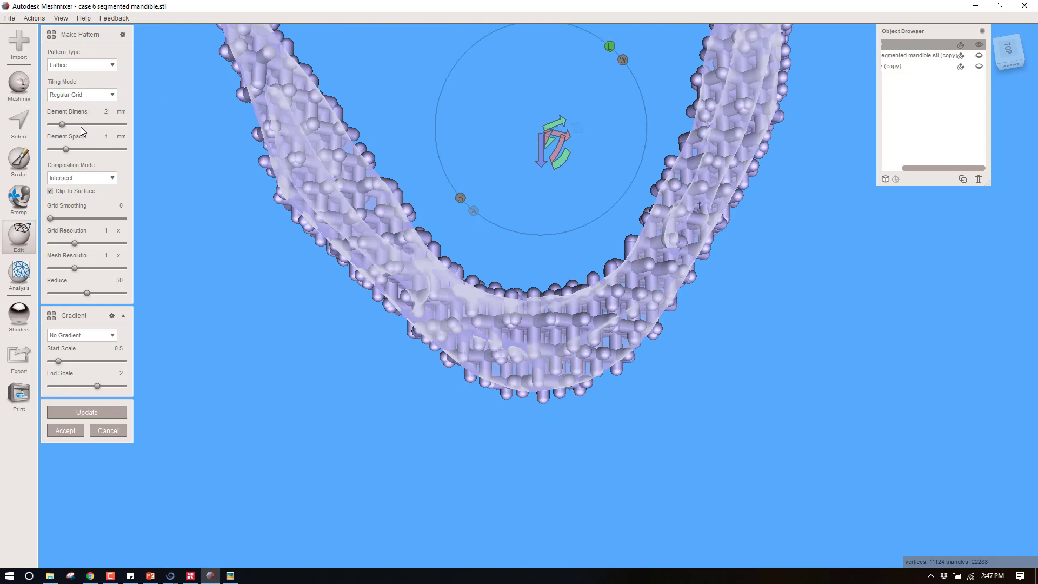
- Set lattice element size to 1 mm and spacing to 2 mm, update, and accept
{"action": "left_click", "coordinate": [107, 111]}
{"action": "key", "text": "Return"}
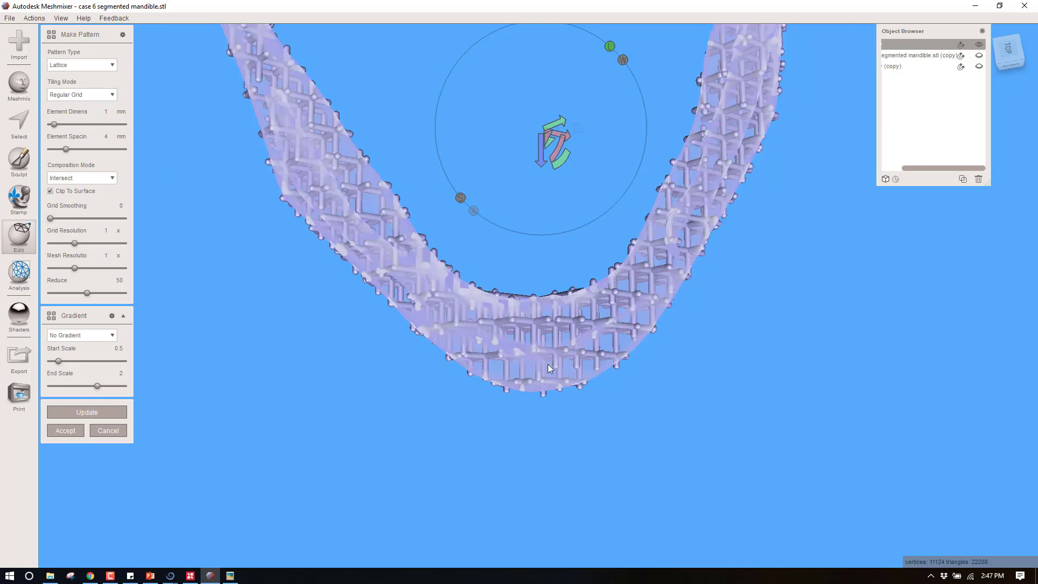
{"action": "right_click_drag", "start_coordinate": [547, 319], "coordinate": [637, 205]}
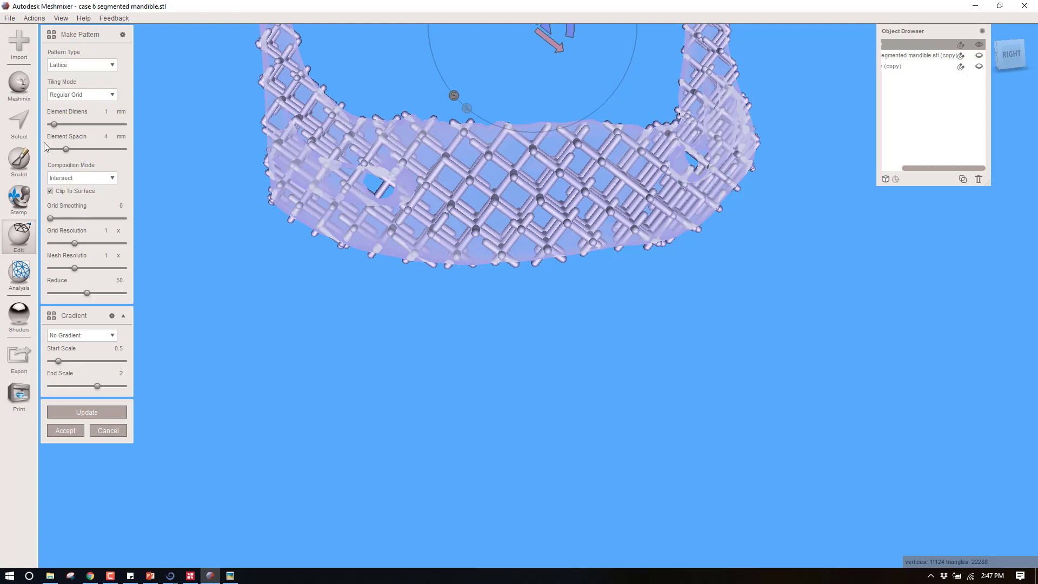
{"action": "left_click", "coordinate": [102, 138]}
{"action": "type", "text": "2"}
{"action": "key", "text": "Return"}
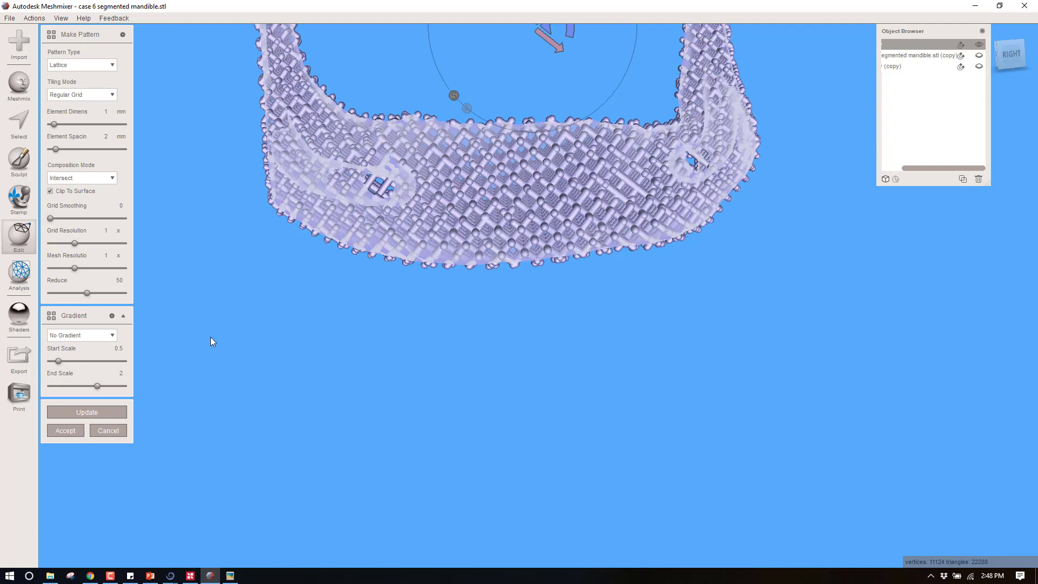
{"action": "left_click", "coordinate": [89, 413]}
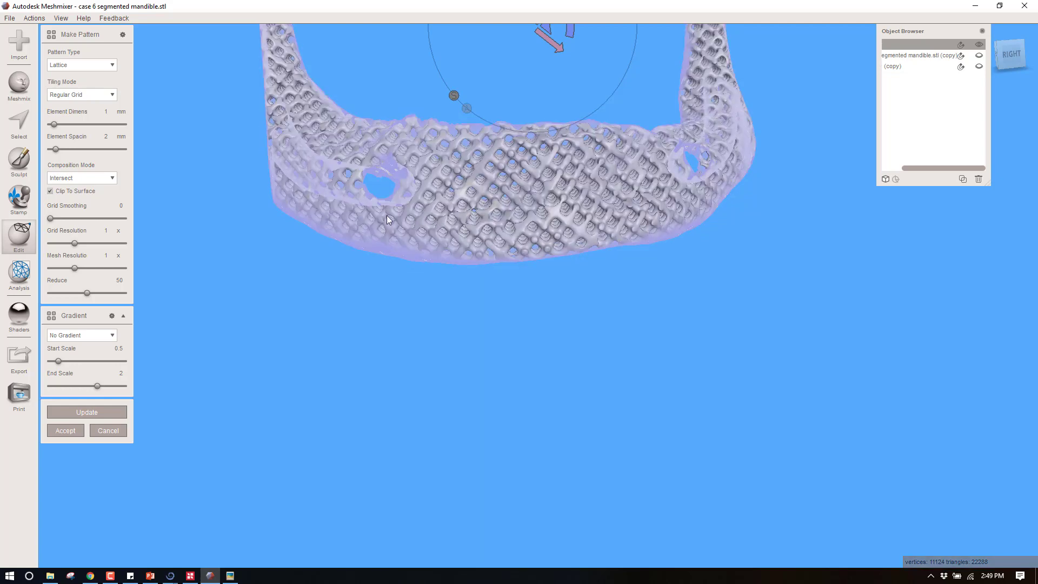
{"action": "mouse_move", "coordinate": [348, 267]}
{"action": "right_mouse_down"}
{"action": "mouse_move", "coordinate": [359, 292]}
{"action": "mouse_move", "coordinate": [348, 239]}
{"action": "mouse_move", "coordinate": [338, 283]}
{"action": "right_mouse_up"}
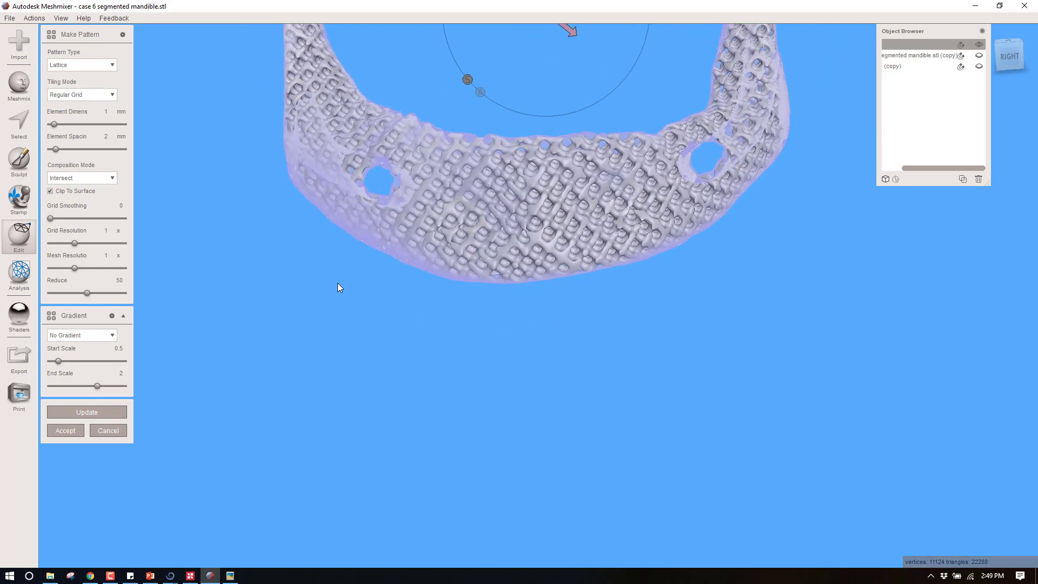
{"action": "left_click", "coordinate": [73, 432]}
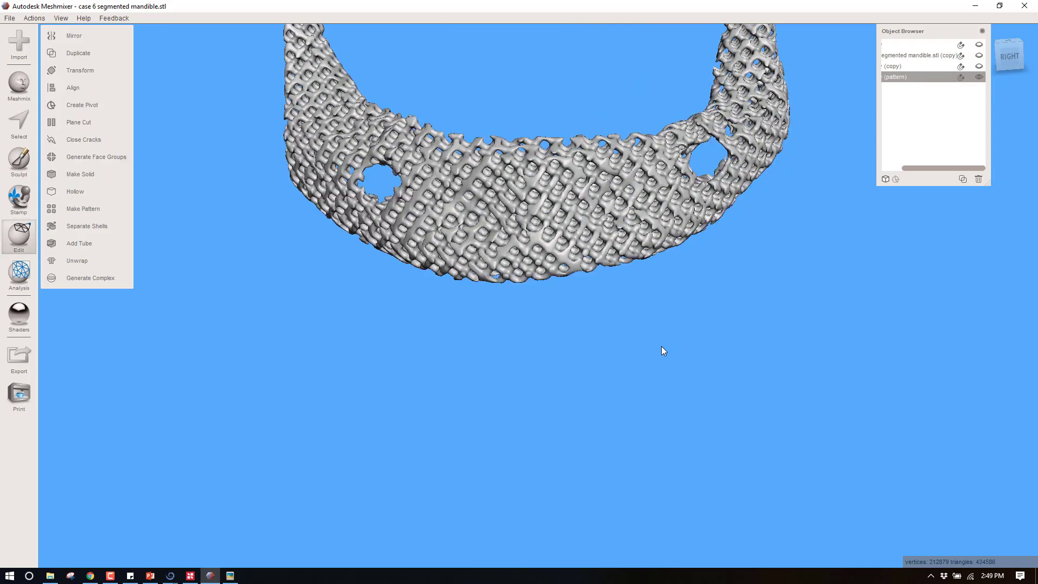
- Show the grey mandible copy and select it together with the lattice pattern object for combining
{"action": "right_click_drag", "start_coordinate": [656, 339], "coordinate": [363, 407]}
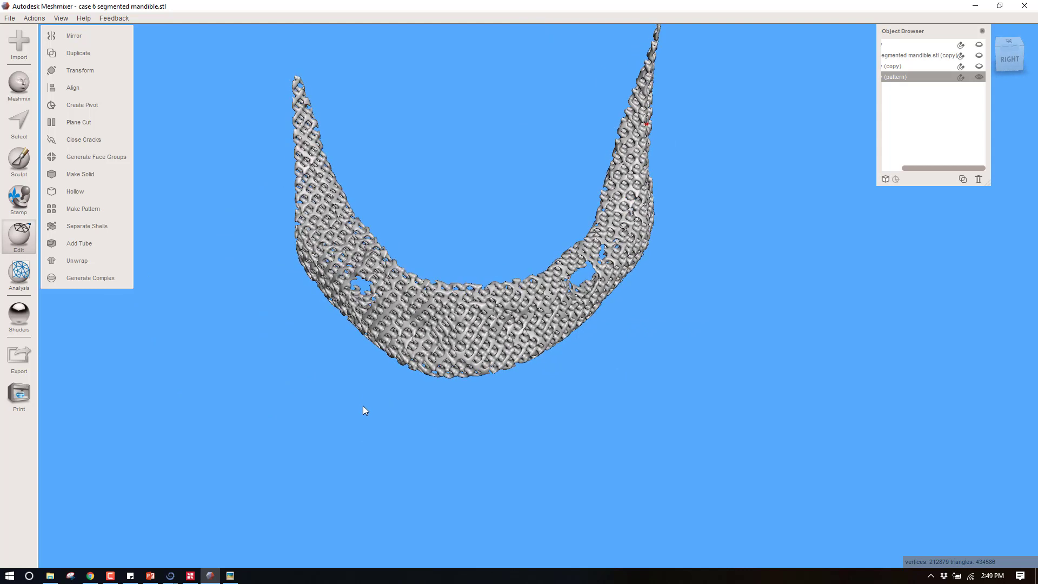
{"action": "left_click", "coordinate": [979, 45]}
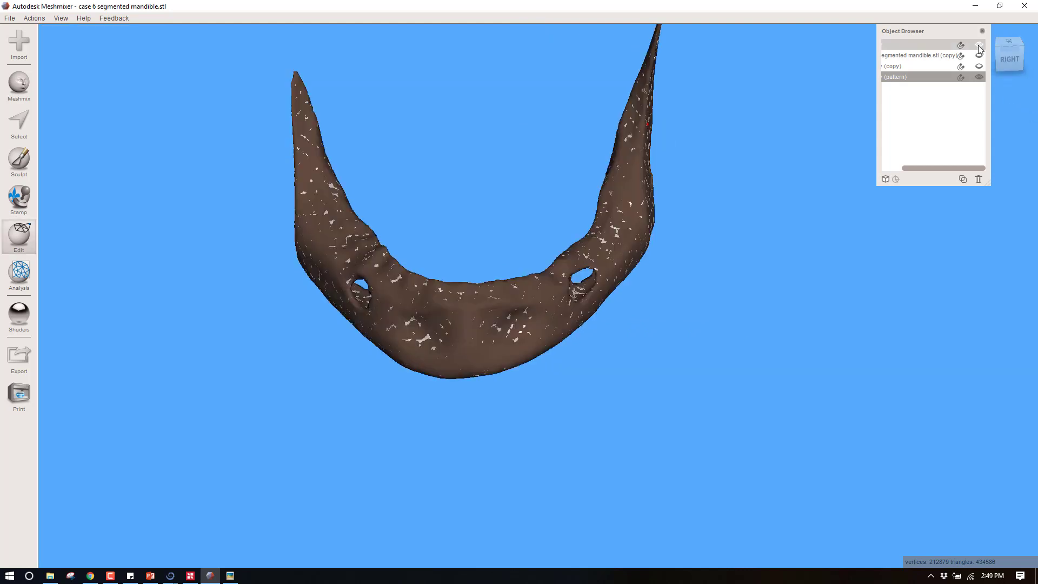
{"action": "left_click", "coordinate": [979, 44]}
{"action": "left_click", "coordinate": [978, 55]}
{"action": "mouse_move", "coordinate": [628, 430]}
{"action": "right_mouse_down"}
{"action": "mouse_move", "coordinate": [542, 389]}
{"action": "mouse_move", "coordinate": [544, 332]}
{"action": "mouse_move", "coordinate": [535, 341]}
{"action": "mouse_move", "coordinate": [561, 345]}
{"action": "mouse_move", "coordinate": [562, 361]}
{"action": "right_mouse_up"}
{"action": "left_click", "coordinate": [521, 290]}
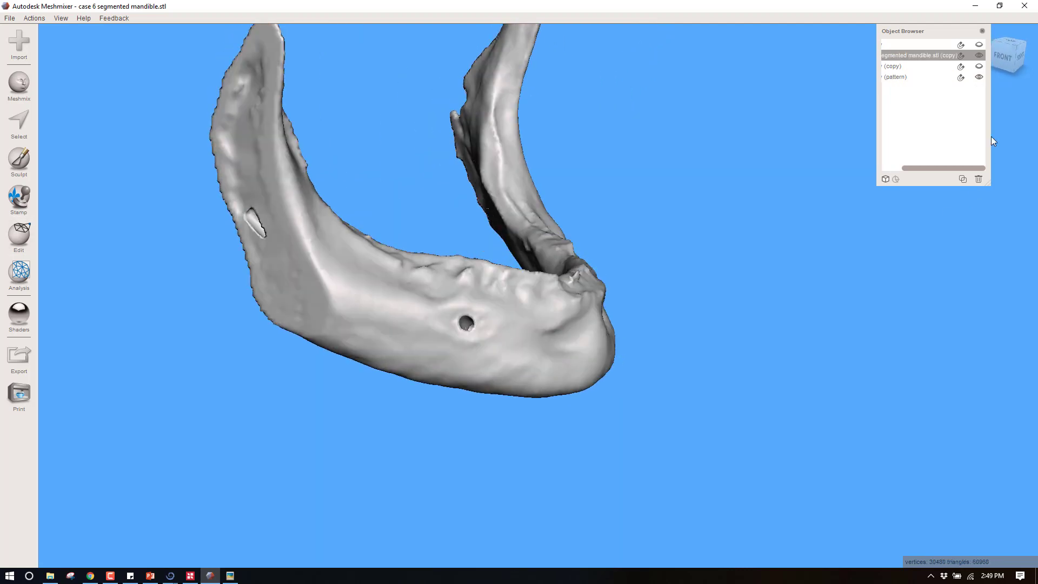
{"action": "left_click", "coordinate": [905, 77], "text": "shift"}
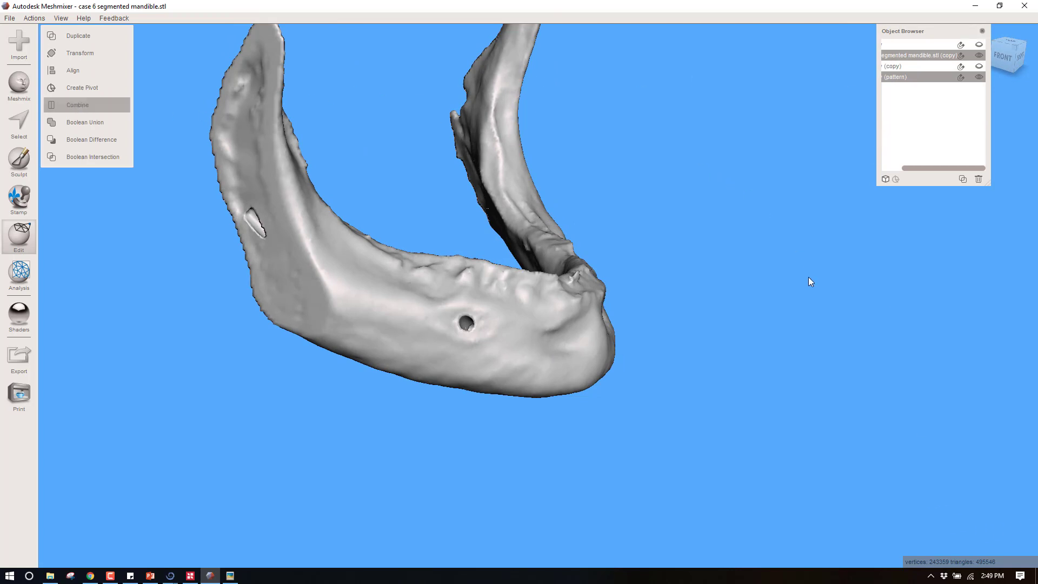
{"action": "right_click_drag", "start_coordinate": [809, 277], "coordinate": [695, 301]}
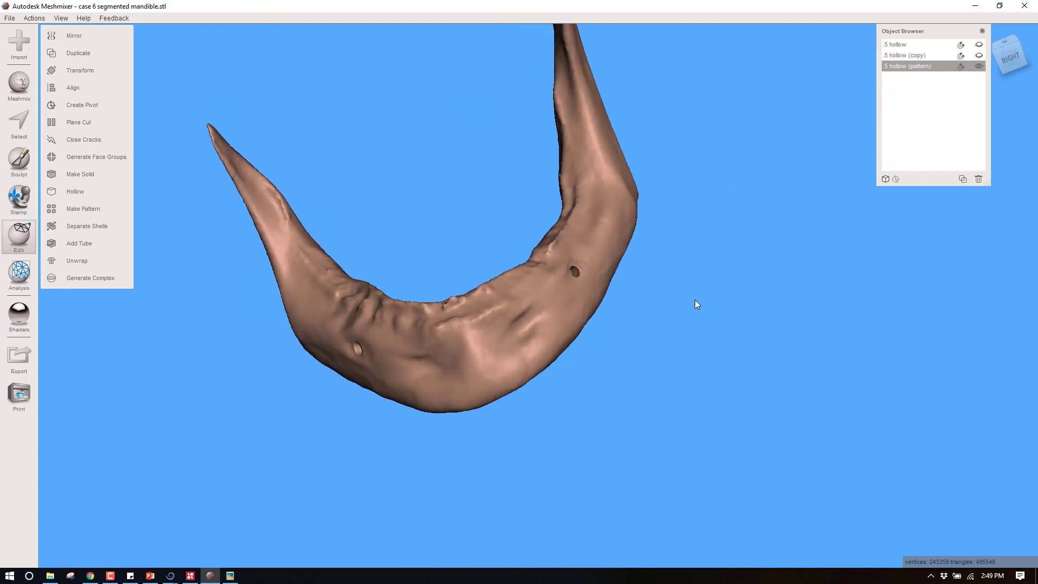
- Run the Inspector's Auto Repair All on the combined mandible and finish
{"action": "left_click", "coordinate": [24, 282]}
{"action": "left_click", "coordinate": [86, 36]}
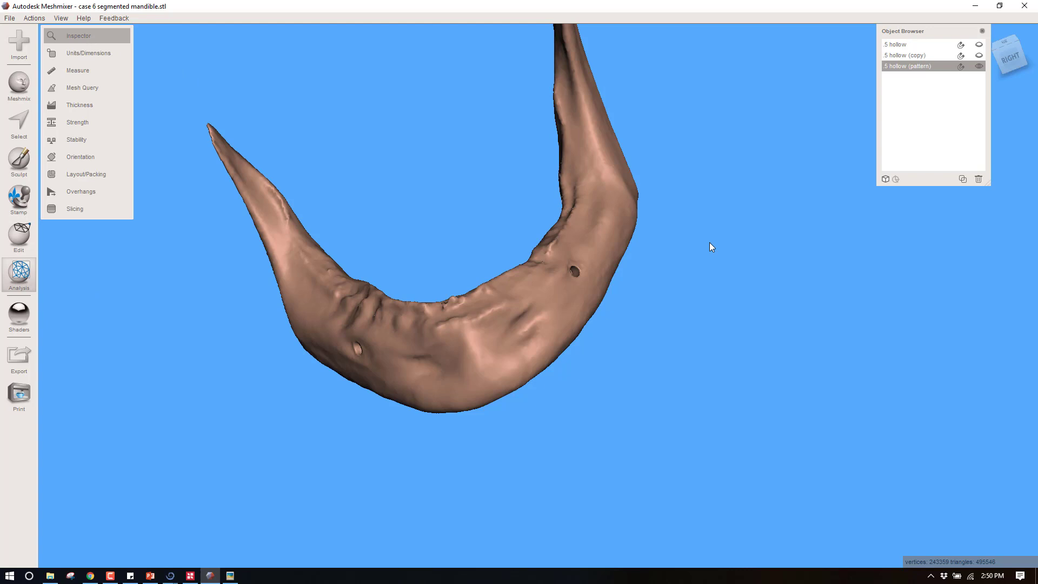
{"action": "right_click_drag", "start_coordinate": [706, 262], "coordinate": [373, 324]}
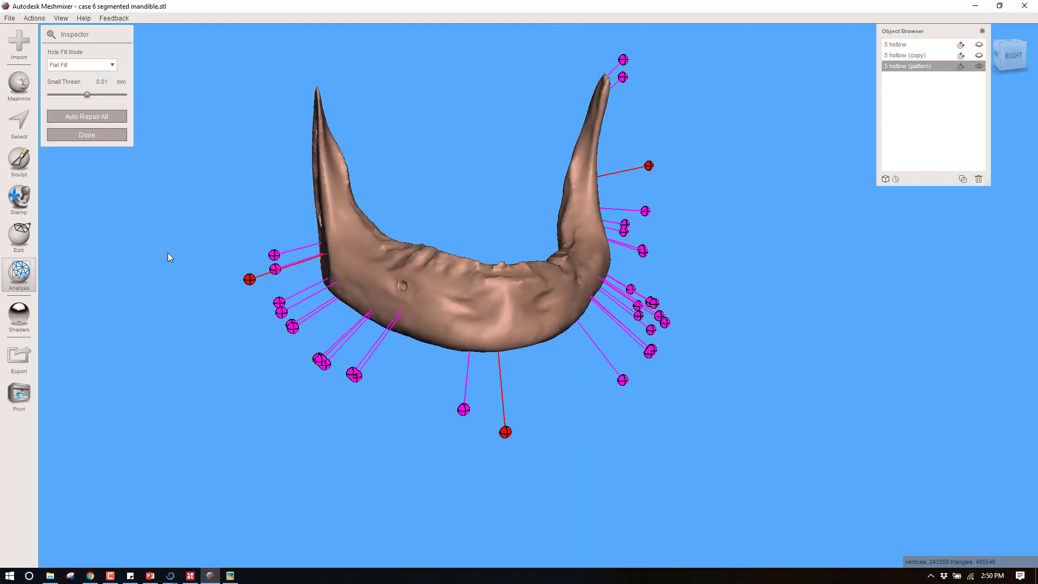
{"action": "left_click", "coordinate": [101, 116]}
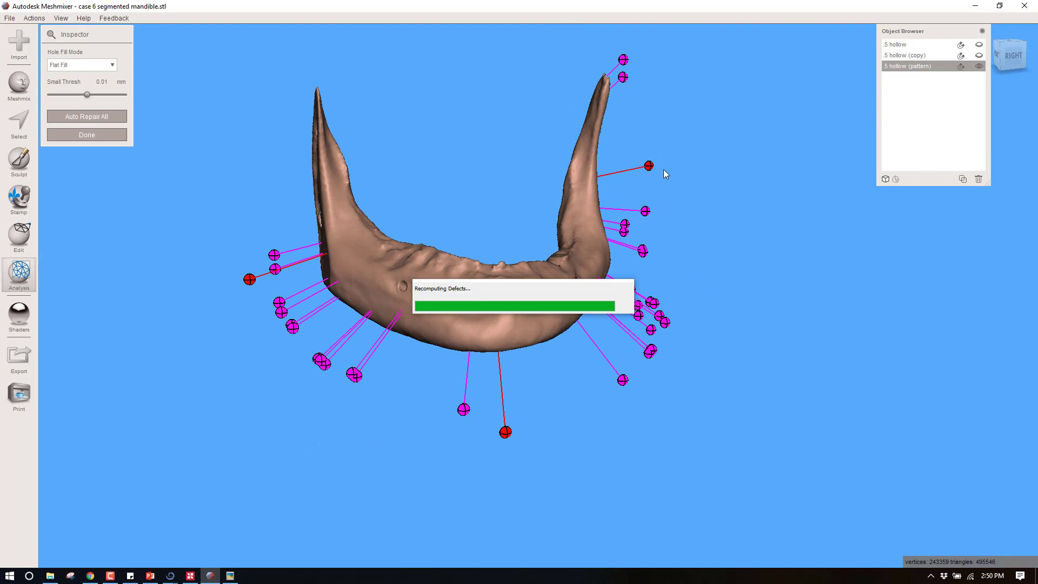
{"action": "right_click_drag", "start_coordinate": [605, 320], "coordinate": [573, 335]}
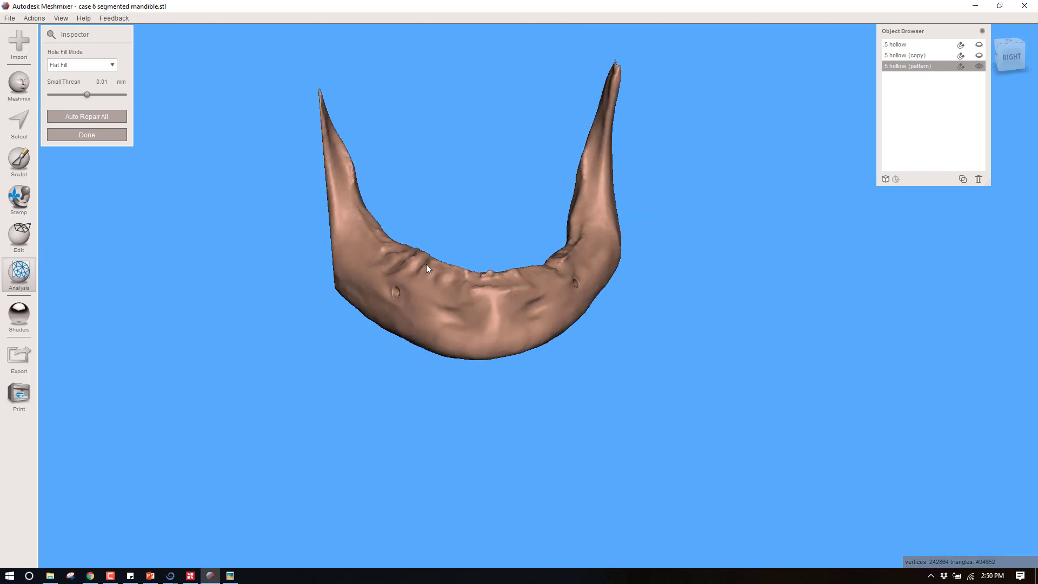
{"action": "key", "text": "Return"}
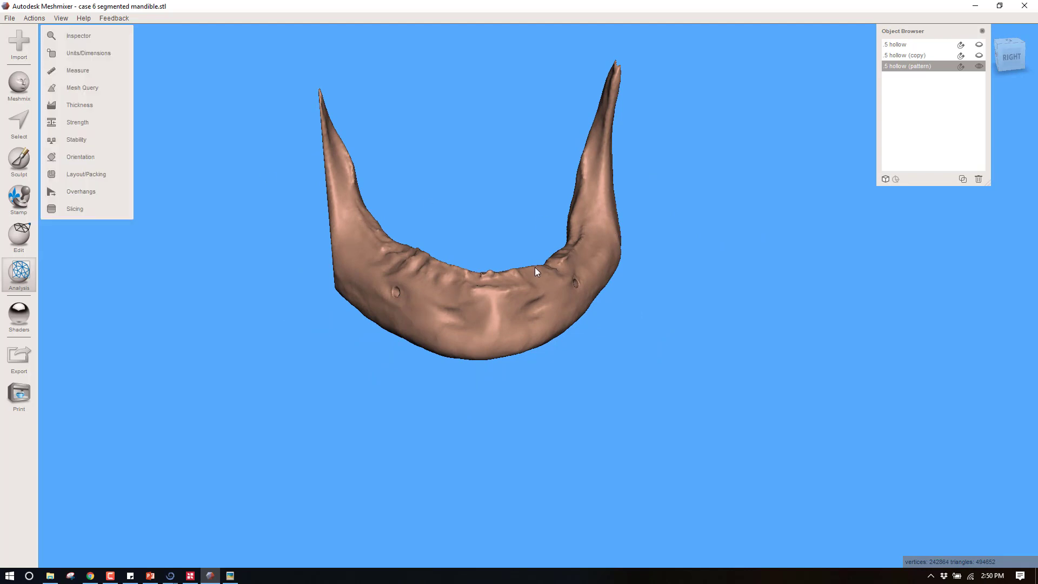
- Plane-cut the mandible vertically, accept it, and inspect the exposed lattice cross-section
{"action": "right_click_drag", "start_coordinate": [151, 376], "coordinate": [483, 229]}
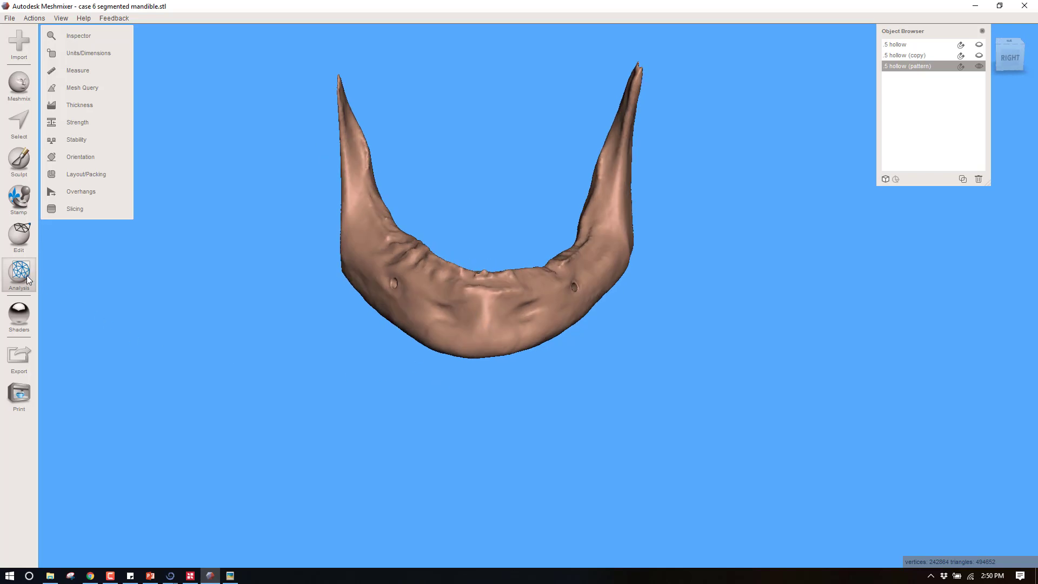
{"action": "left_click", "coordinate": [30, 237]}
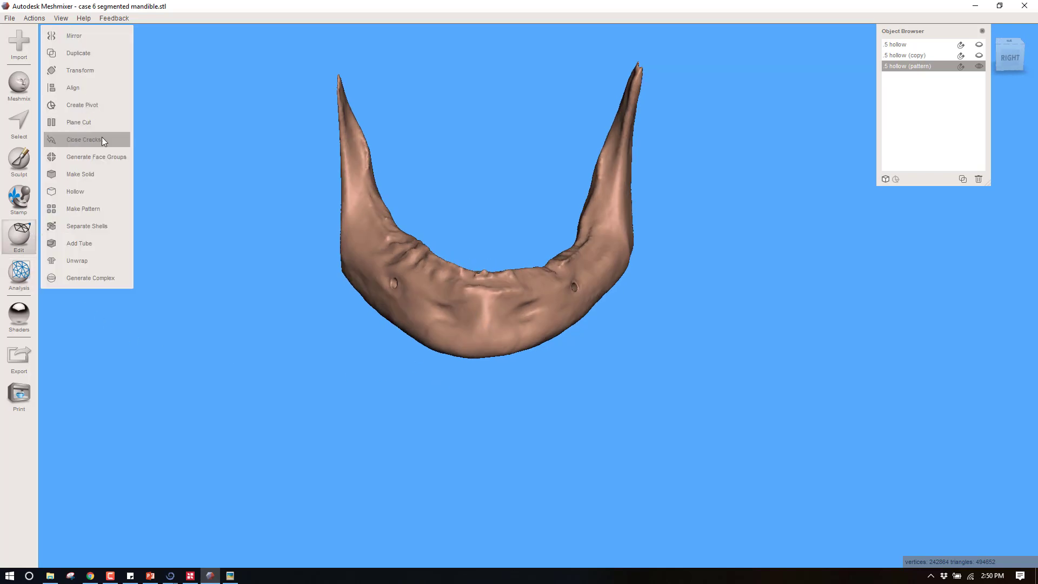
{"action": "left_click", "coordinate": [108, 122]}
{"action": "left_click_drag", "start_coordinate": [478, 234], "coordinate": [474, 409]}
{"action": "right_click_drag", "start_coordinate": [635, 411], "coordinate": [503, 406]}
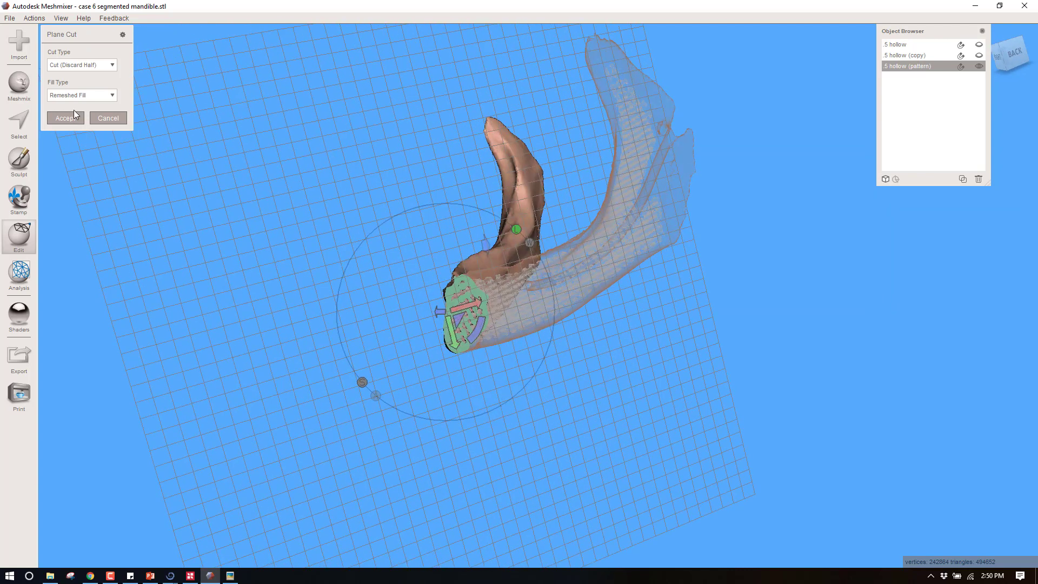
{"action": "key", "text": "Return"}
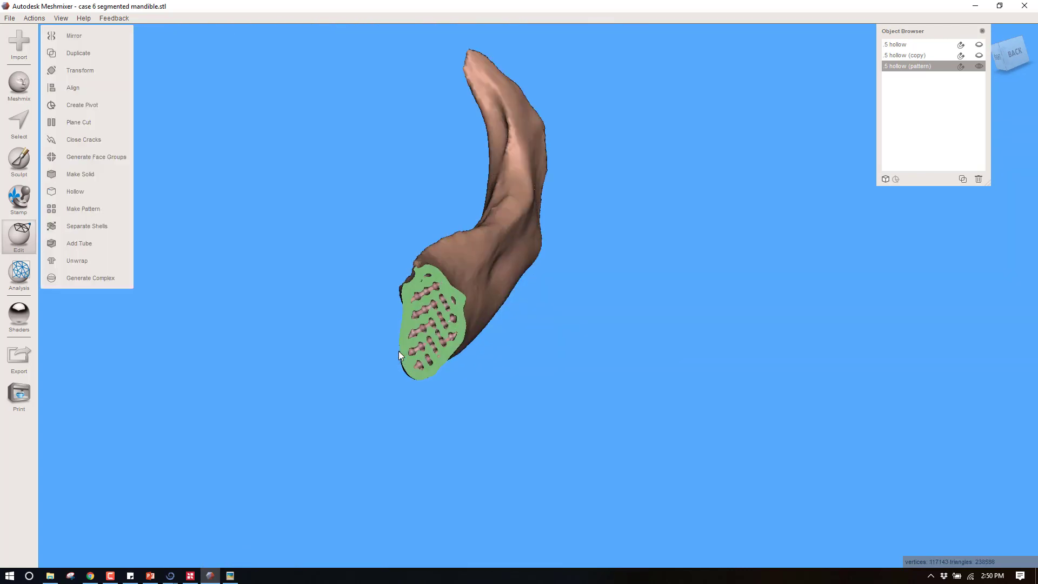
{"action": "right_click_drag", "start_coordinate": [399, 355], "coordinate": [514, 387]}
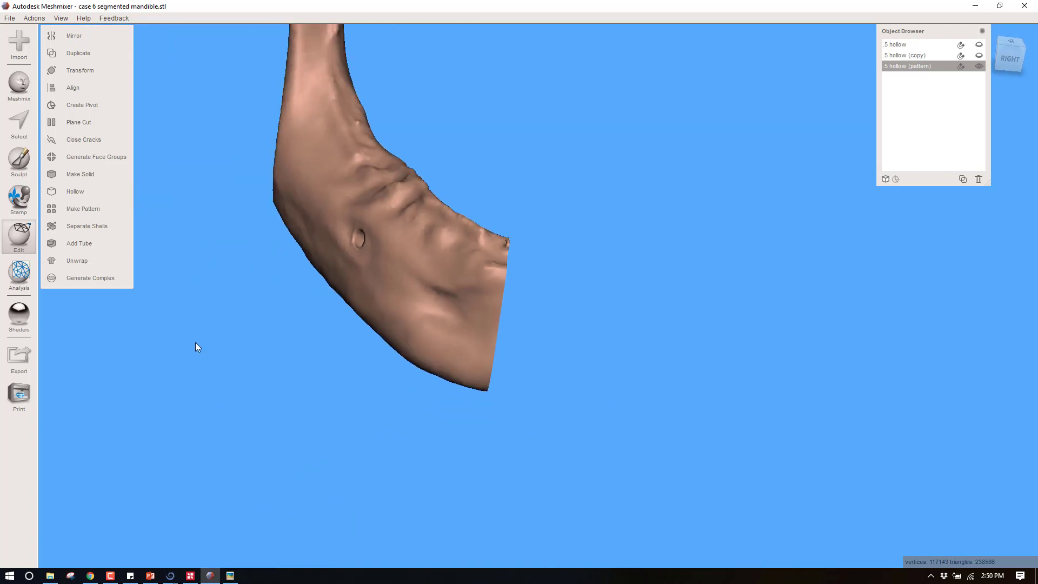
- Undo the first plane cut and start a new horizontal cut across the mandible body
{"action": "left_click", "coordinate": [35, 20]}
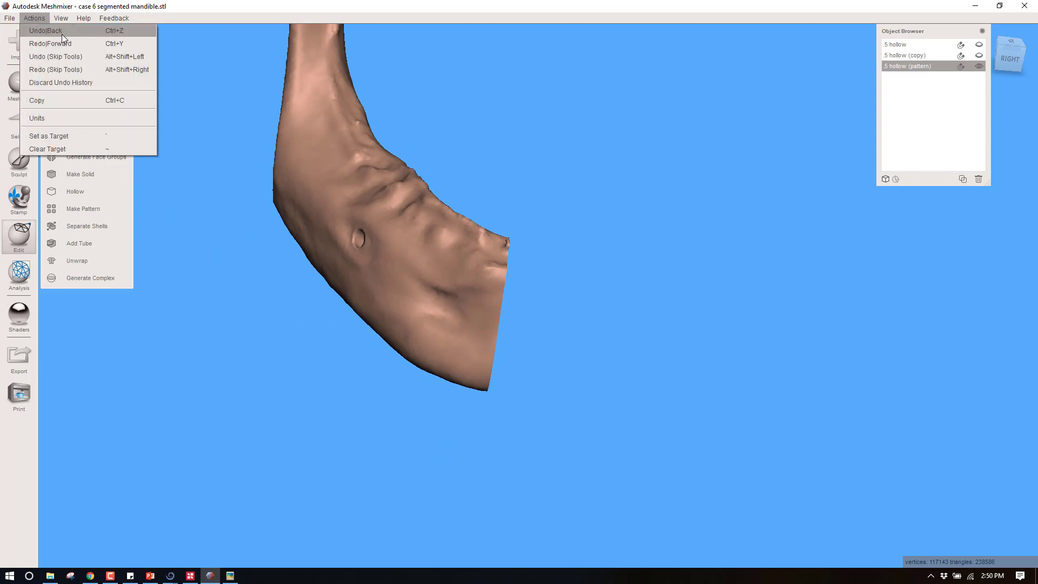
{"action": "left_click", "coordinate": [54, 31]}
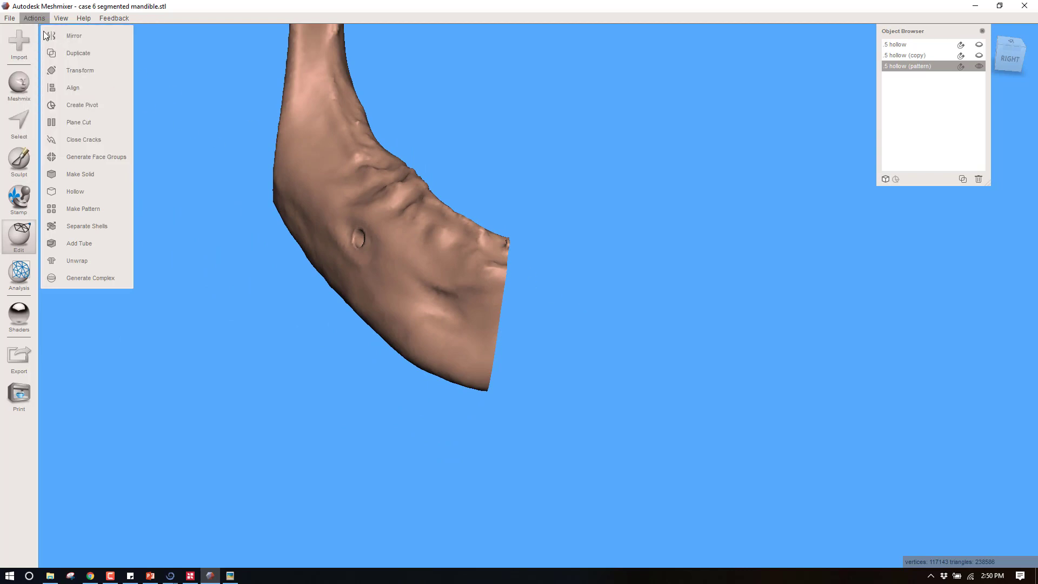
{"action": "left_click", "coordinate": [78, 122]}
{"action": "left_click_drag", "start_coordinate": [236, 214], "coordinate": [812, 330]}
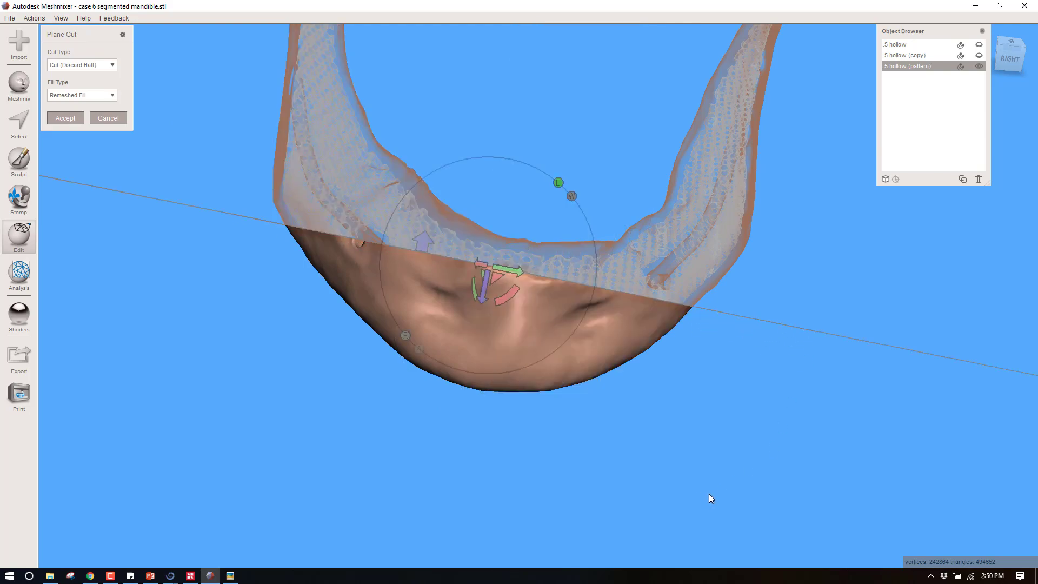
- Inspect the green cut face and lattice cross-section, then bring up the printed-mandible photo in Picasa
{"action": "right_click_drag", "start_coordinate": [709, 494], "coordinate": [627, 481]}
{"action": "right_click_drag", "start_coordinate": [711, 386], "coordinate": [787, 271]}
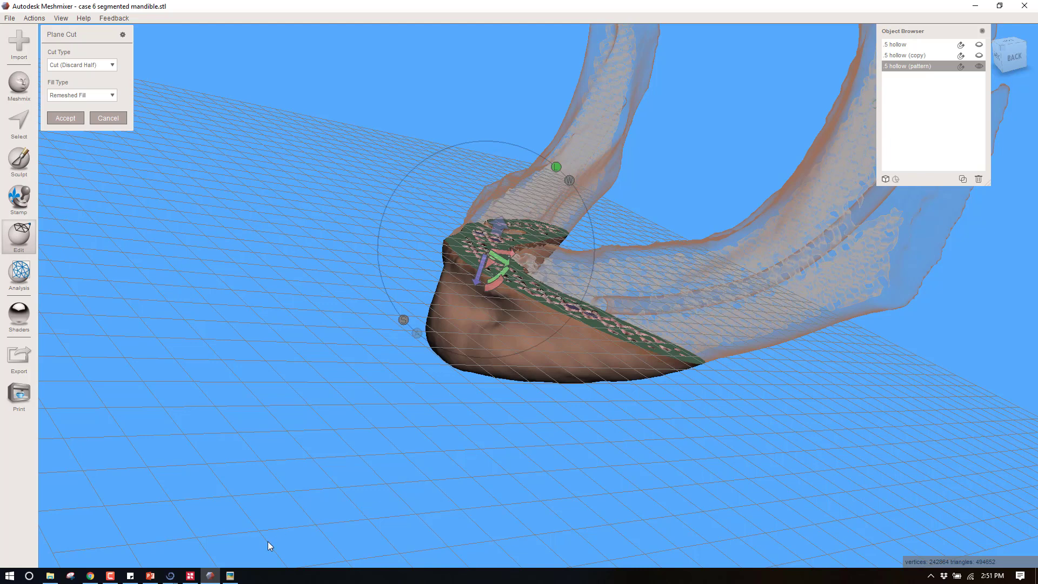
{"action": "left_click", "coordinate": [230, 575]}
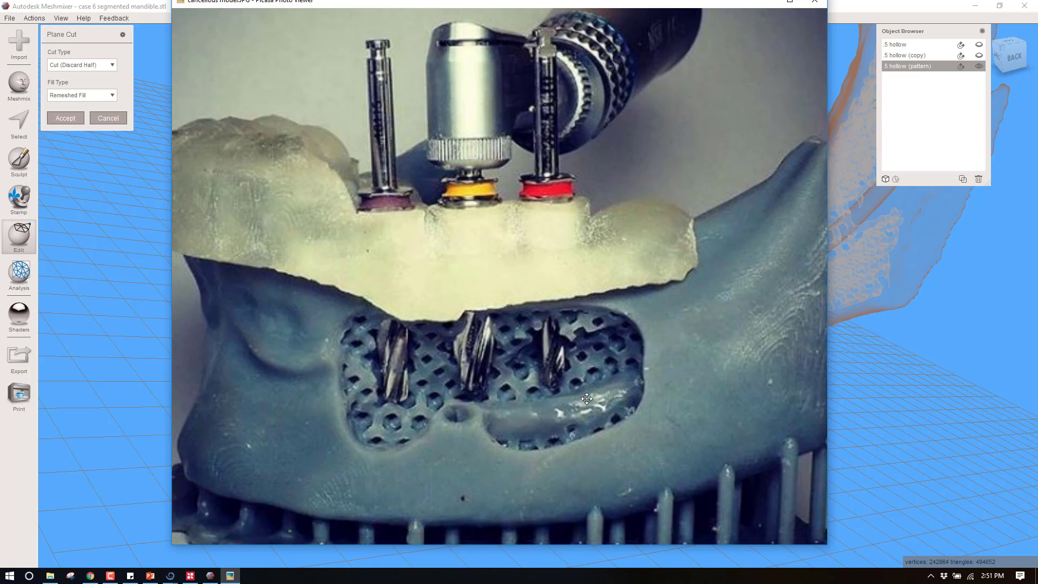
- Zoom the 'cancellous model.JPG' photo out to 193% to show more of the printed mandible
{"action": "scroll", "coordinate": [574, 403], "scroll_direction": "down", "scroll_amount": 4}
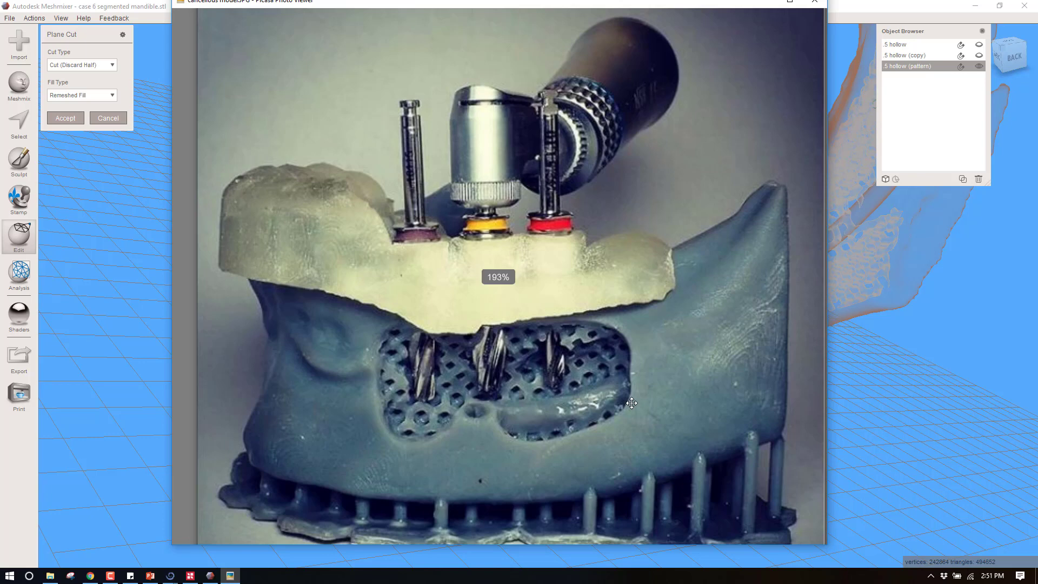